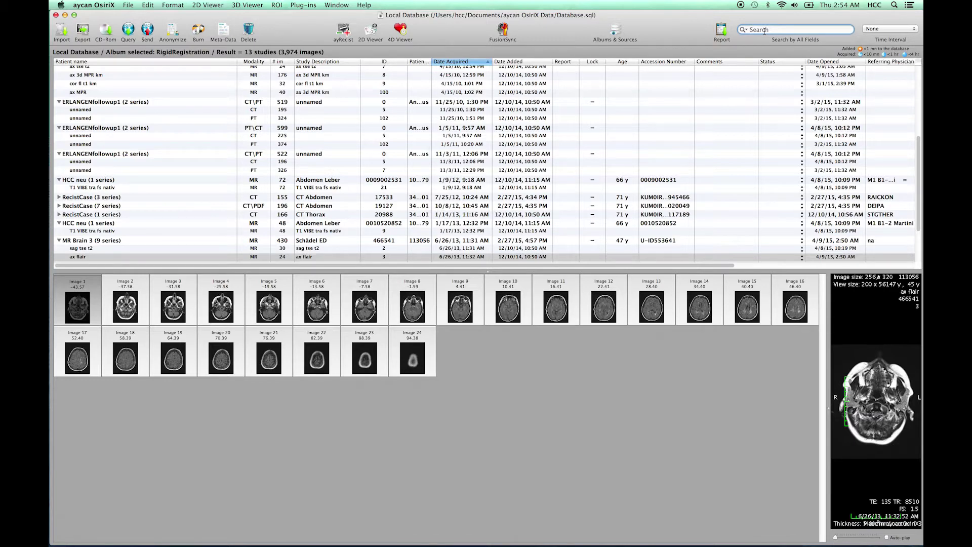
Search 'brain' and open both MR Brain 3 ax flair series together in the 2D viewer
type("brain")
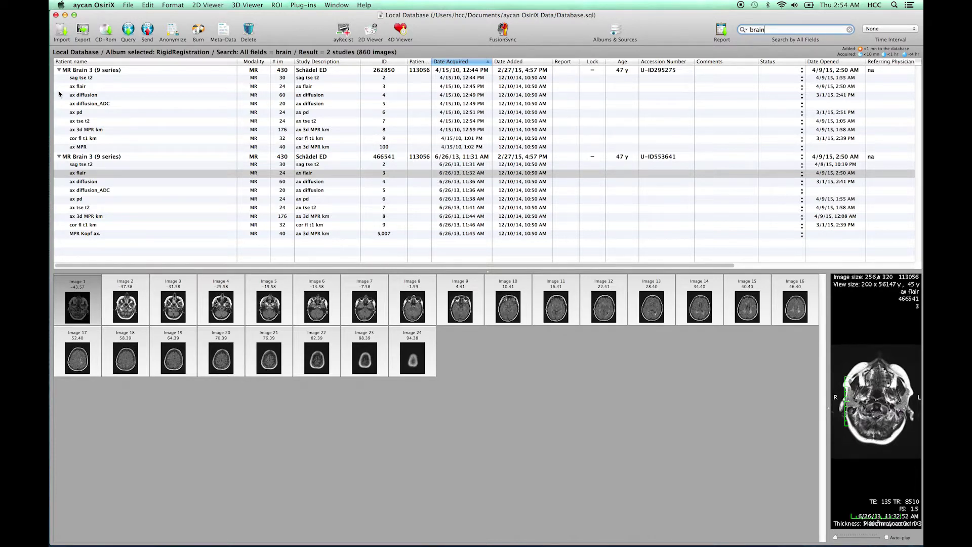
left_click(90, 88)
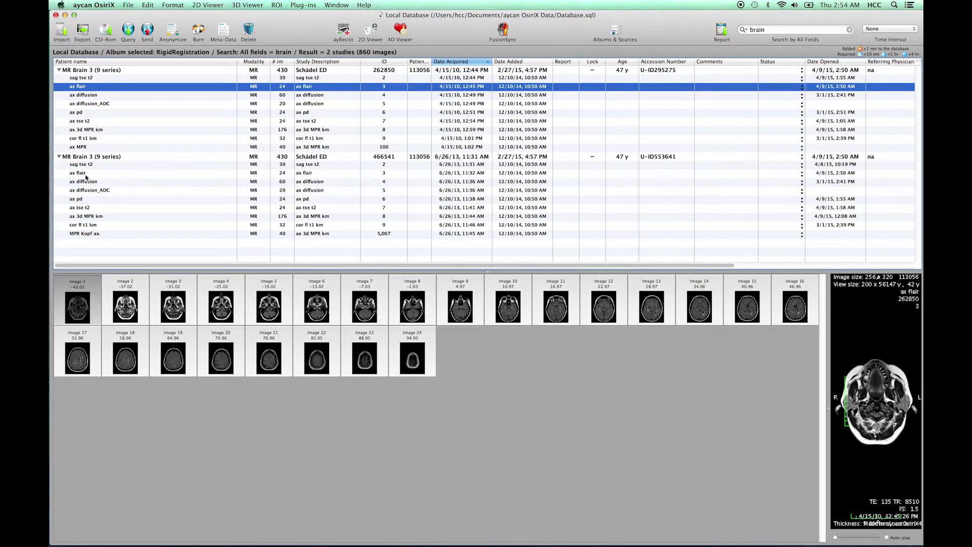
left_click(86, 174, "super")
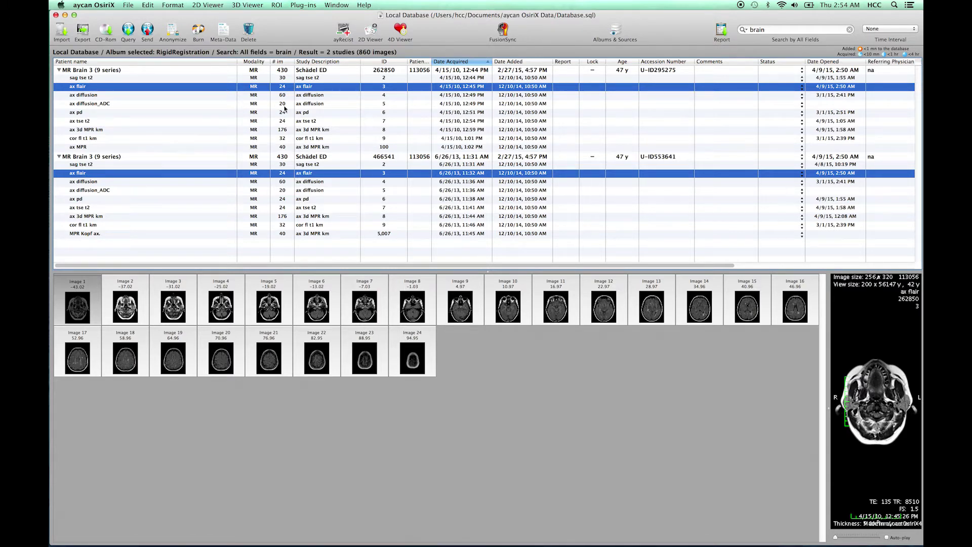
left_click(376, 34)
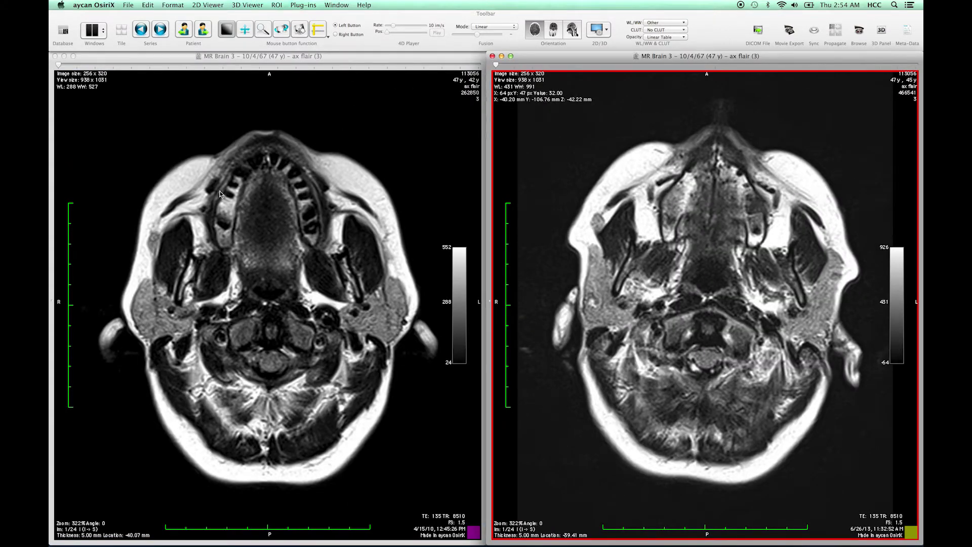
Link both ax flair viewers with Sync so their slices page together
scroll(220, 194, "down", 20)
scroll(220, 194, "up", 15)
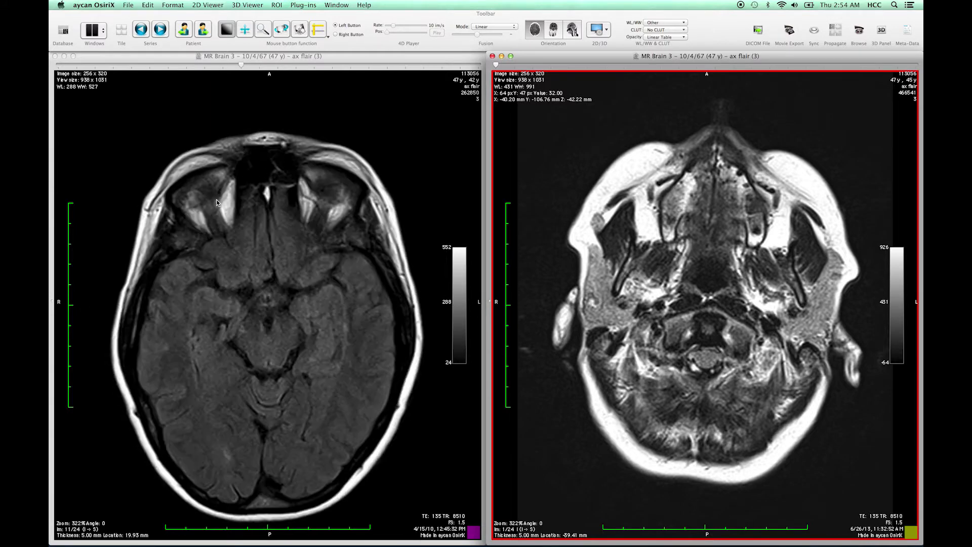
scroll(213, 211, "down", 15)
scroll(213, 211, "up", 8)
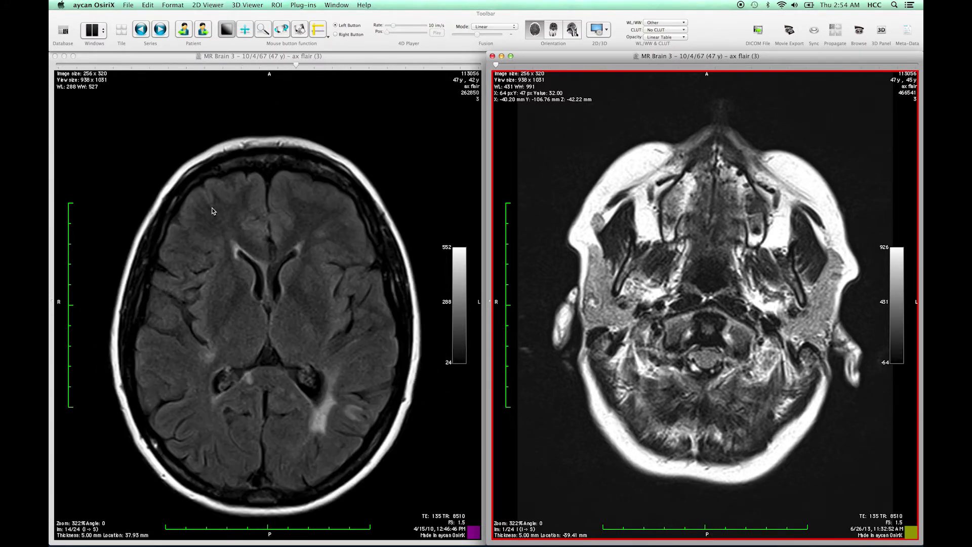
scroll(212, 211, "down", 1)
scroll(628, 266, "down", 13)
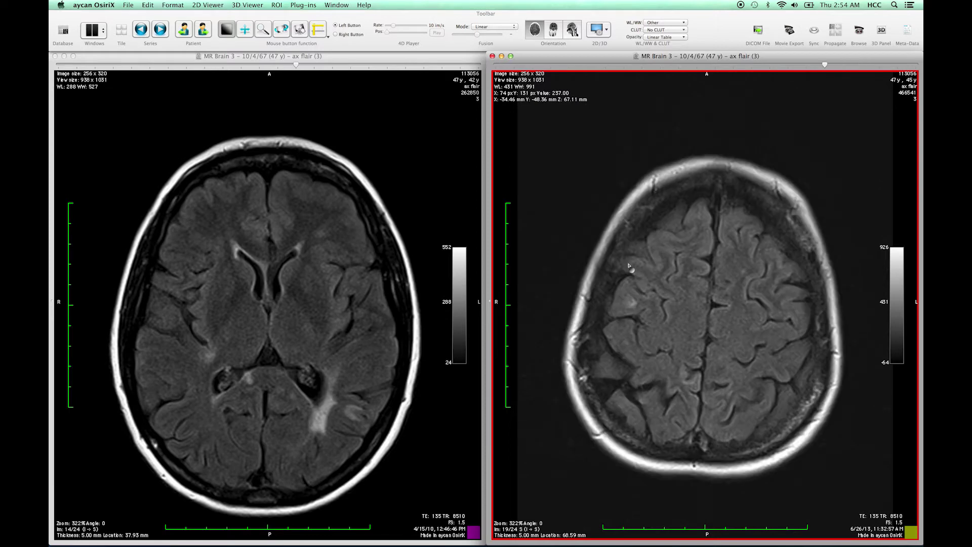
scroll(628, 266, "up", 1)
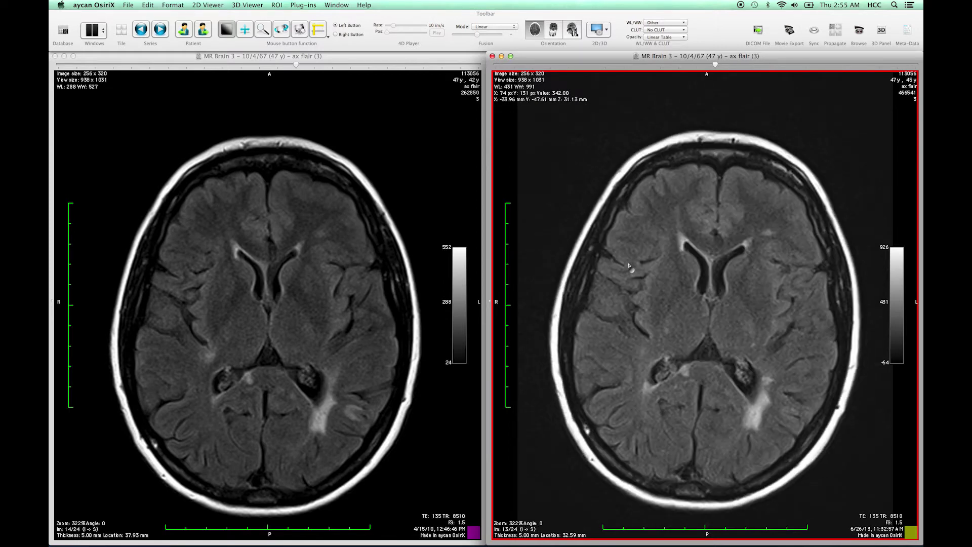
key("super+grave")
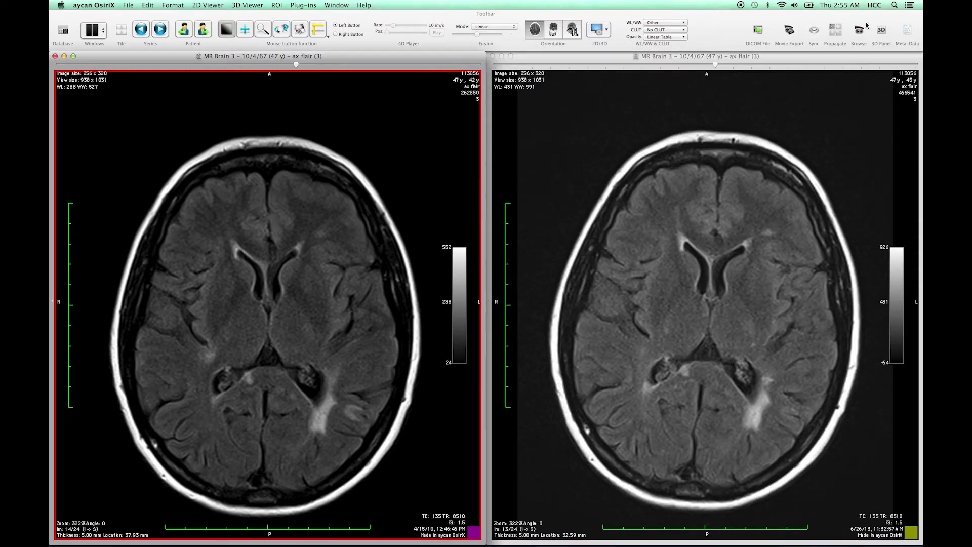
left_click(813, 30)
scroll(189, 237, "up", 4)
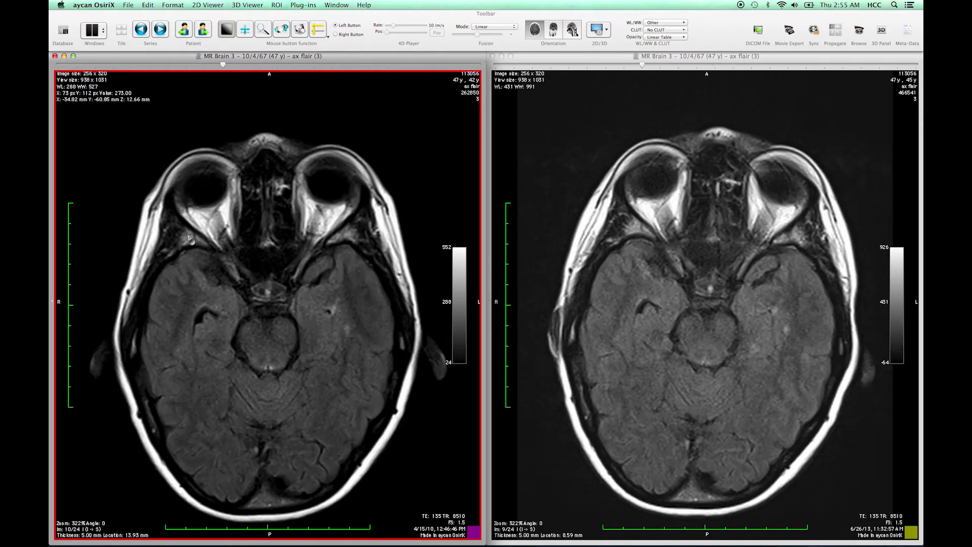
scroll(205, 243, "down", 6)
scroll(207, 241, "down", 4)
scroll(207, 241, "up", 9)
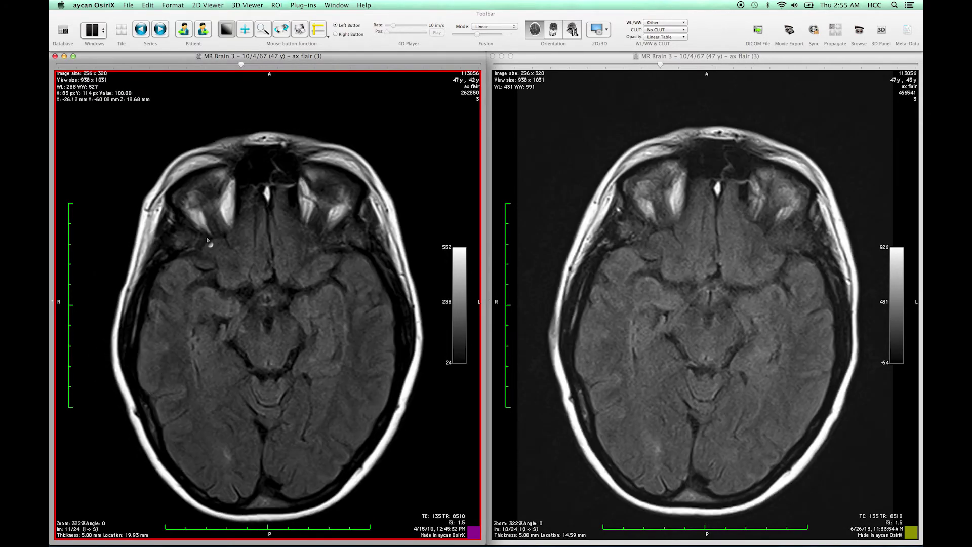
scroll(207, 241, "down", 6)
scroll(208, 242, "up", 2)
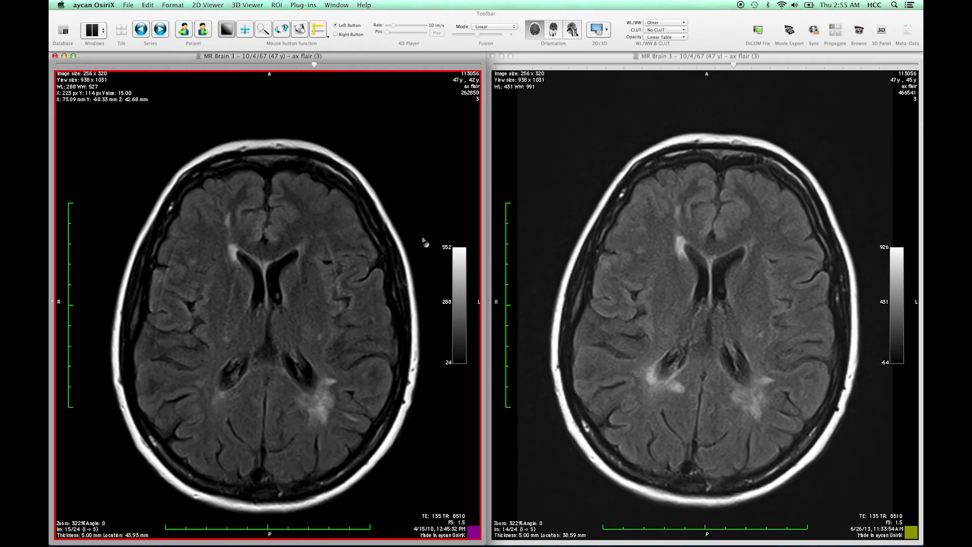
Rotate the right image to 356° and shift it up-left to align with the left one
left_click_drag(709, 185, 701, 186)
left_click_drag(353, 310, 306, 257)
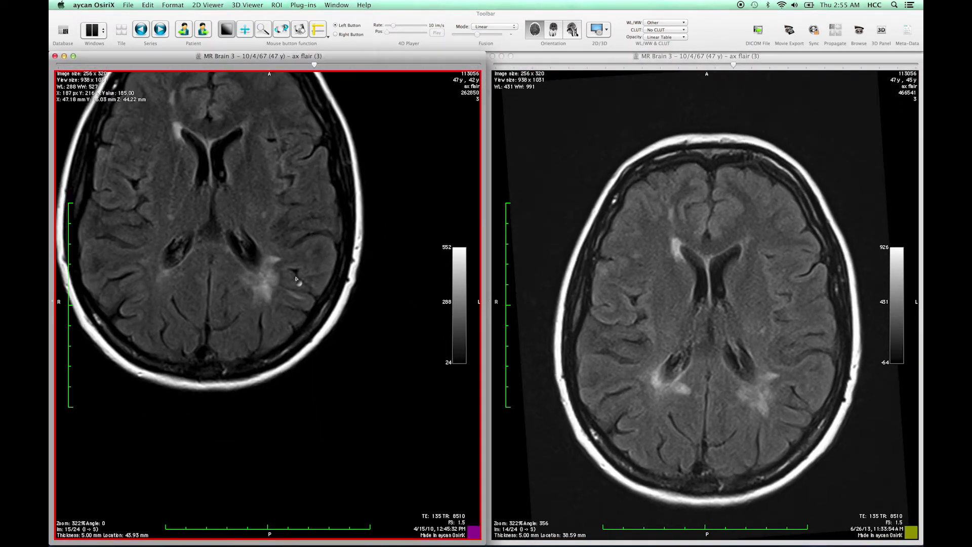
scroll(306, 257, "up", 5)
left_click_drag(696, 336, 639, 277)
scroll(639, 276, "up", 6)
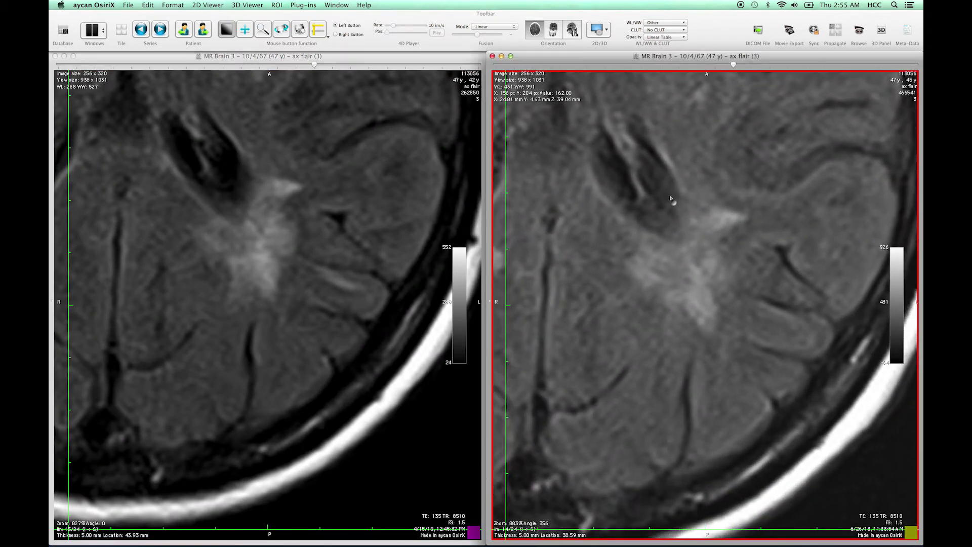
scroll(672, 200, "down", 5)
left_click(175, 202)
scroll(176, 203, "down", 3)
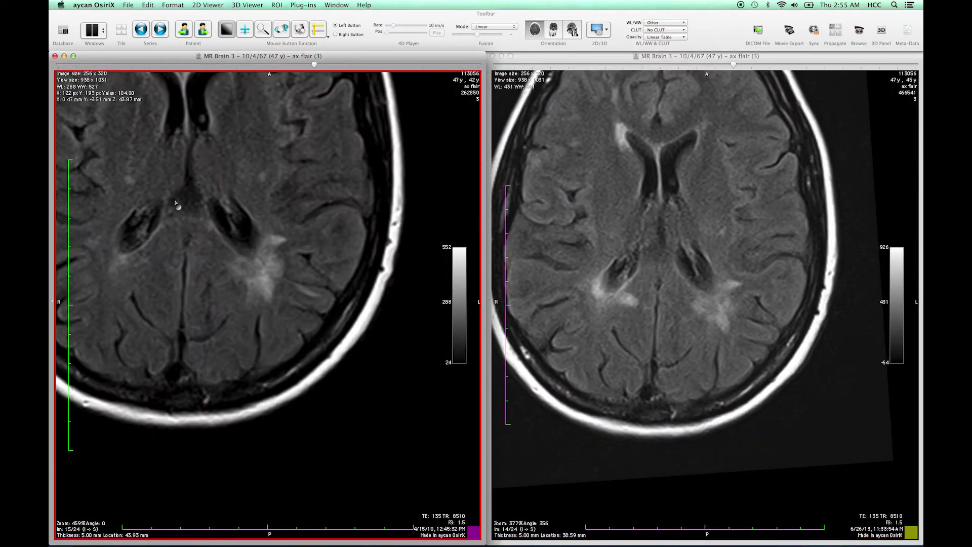
scroll(176, 204, "down", 2)
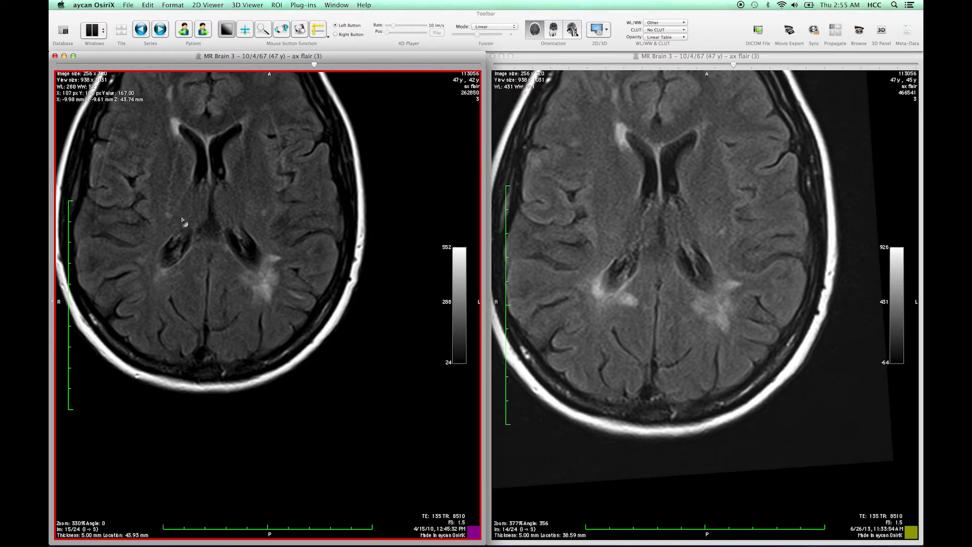
Reset both ax flair views, restoring the right image's original zoom and rotation
key("super+r")
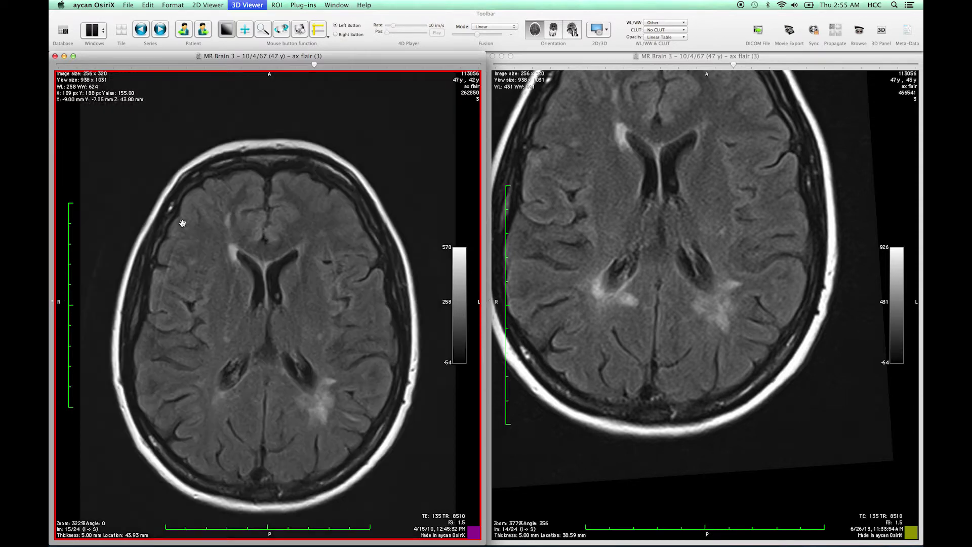
key("super+shift+m")
left_click(576, 255)
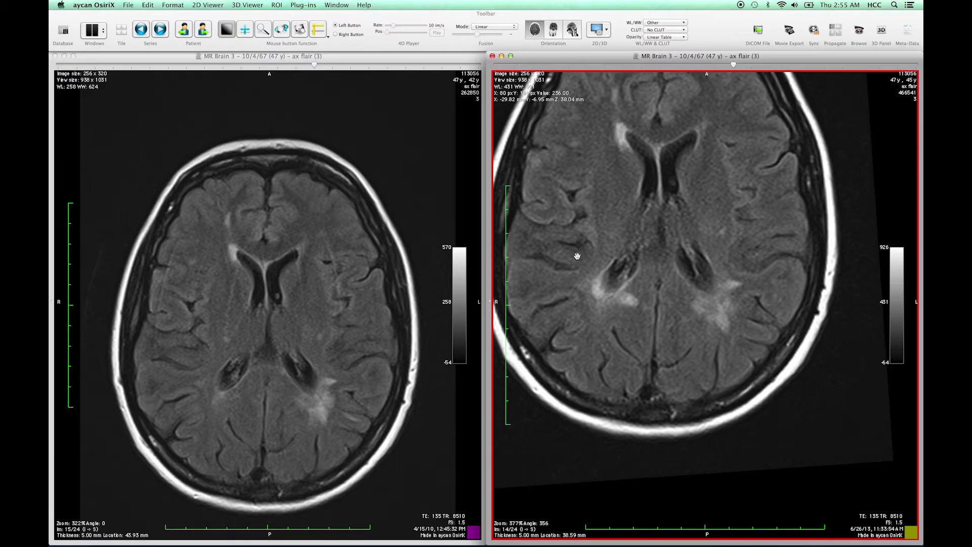
key("super+r")
key("super+shift+m")
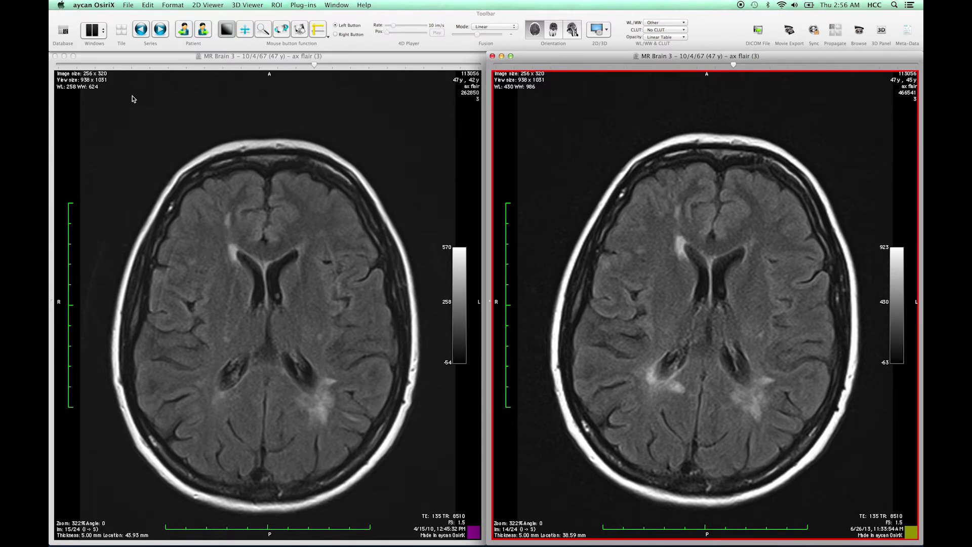
From the Database window, select both ax flair series and open them in FusionSync
left_click(62, 31)
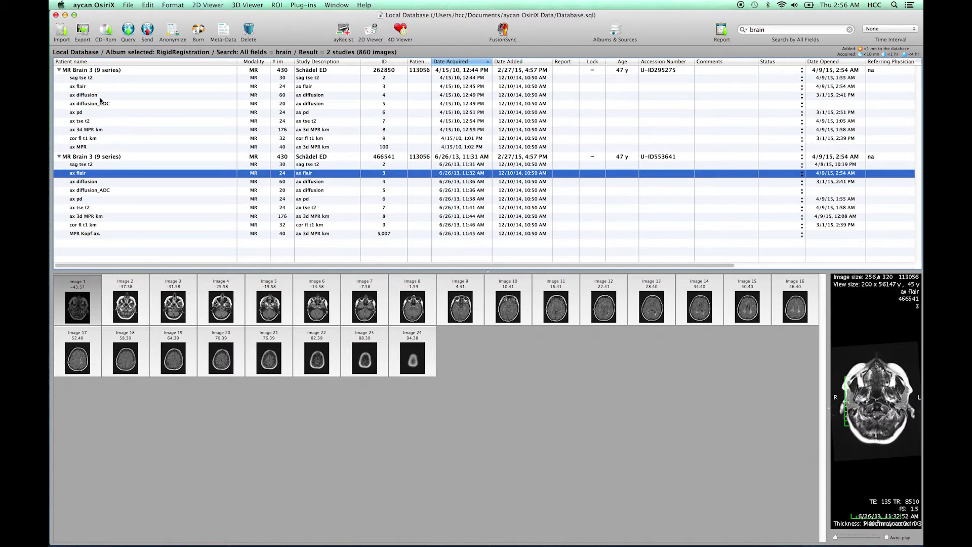
left_click(84, 87)
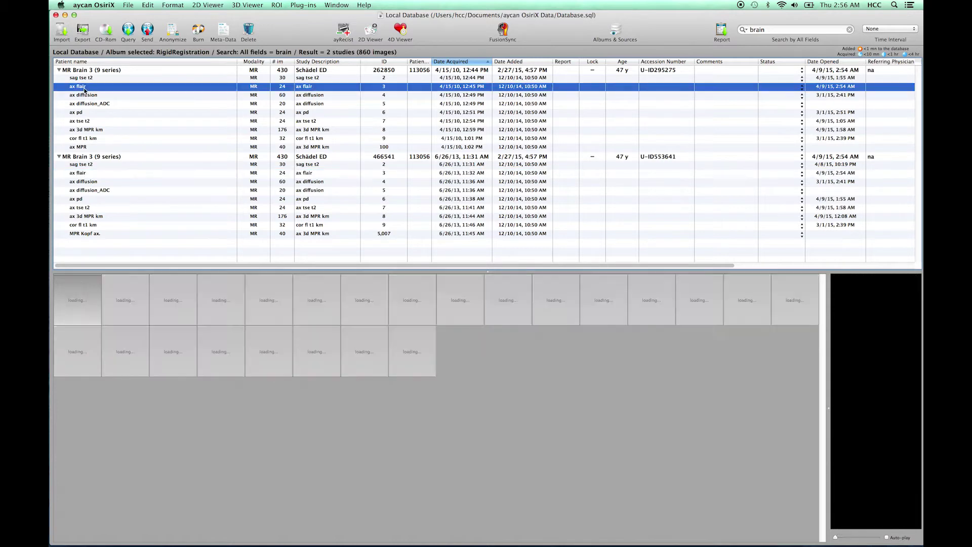
left_click(85, 174, "super")
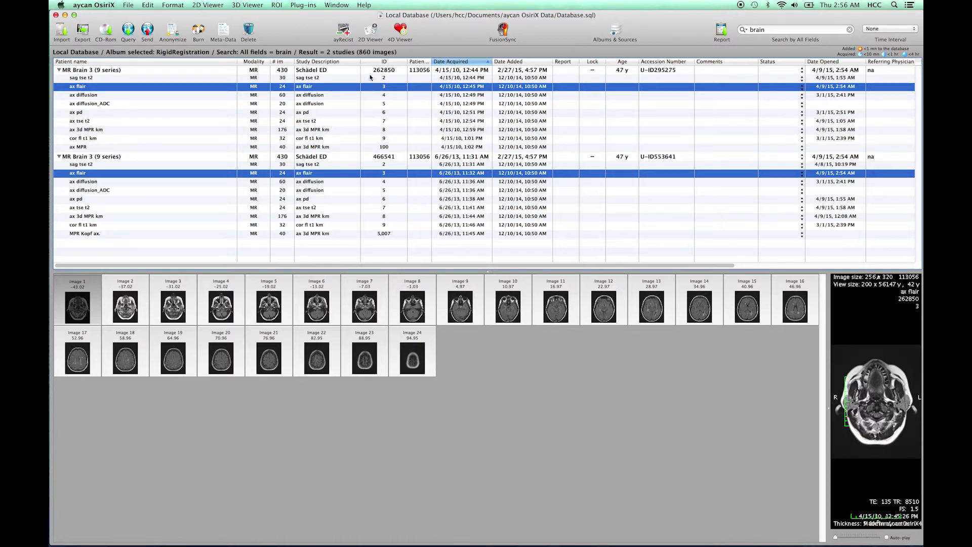
left_click(501, 30)
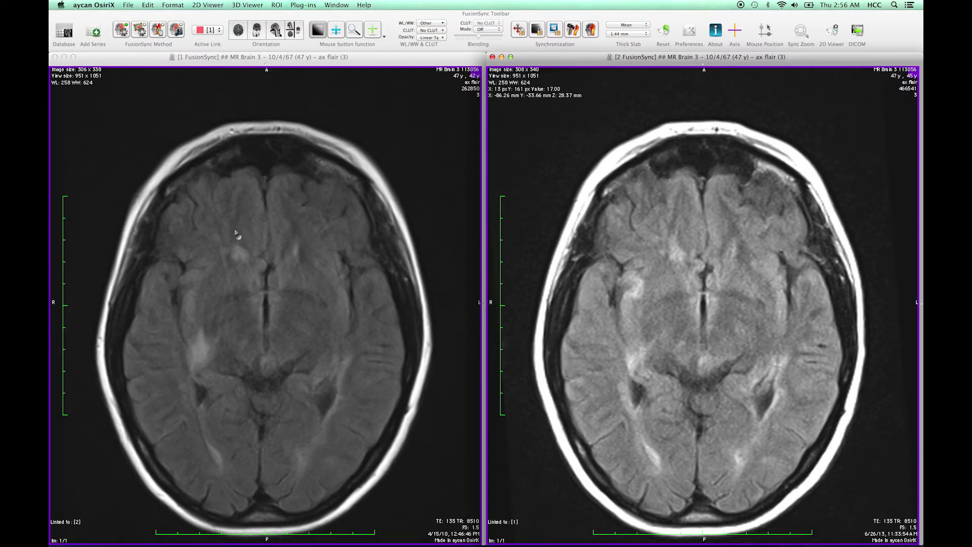
Page both linked FLAIR series up to the ventricles, then down to the skull base (Z 20.67 mm)
left_click(279, 258)
scroll(279, 259, "up", 3)
scroll(279, 260, "up", 3)
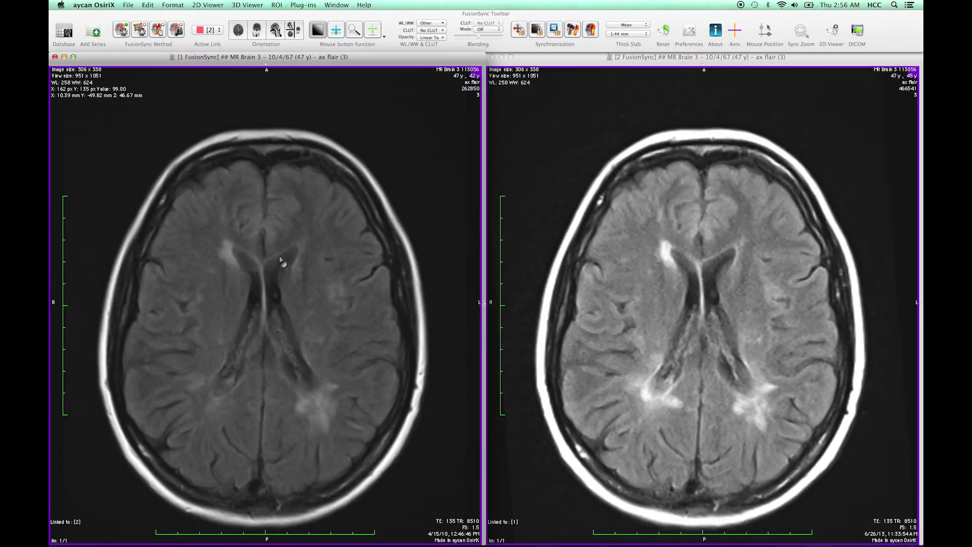
scroll(281, 260, "down", 1)
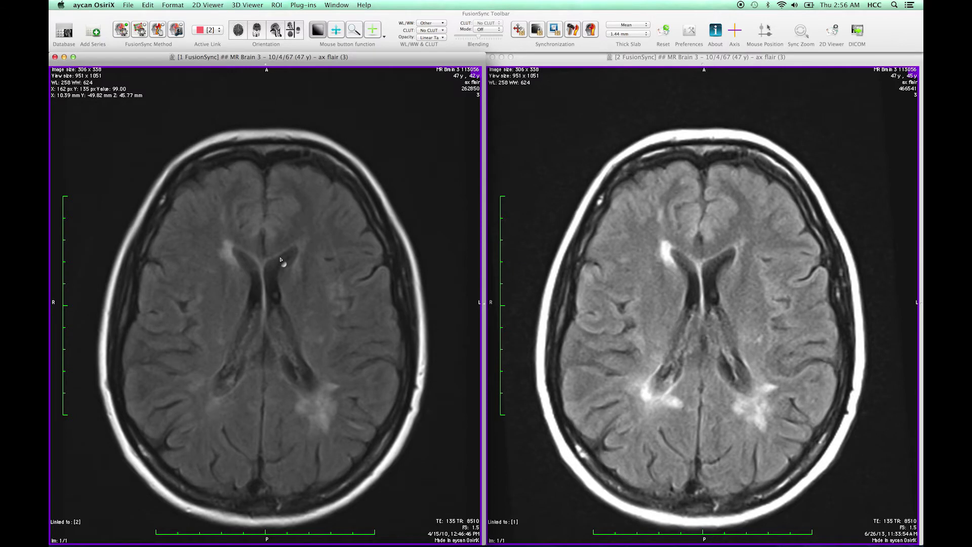
scroll(281, 260, "down", 3)
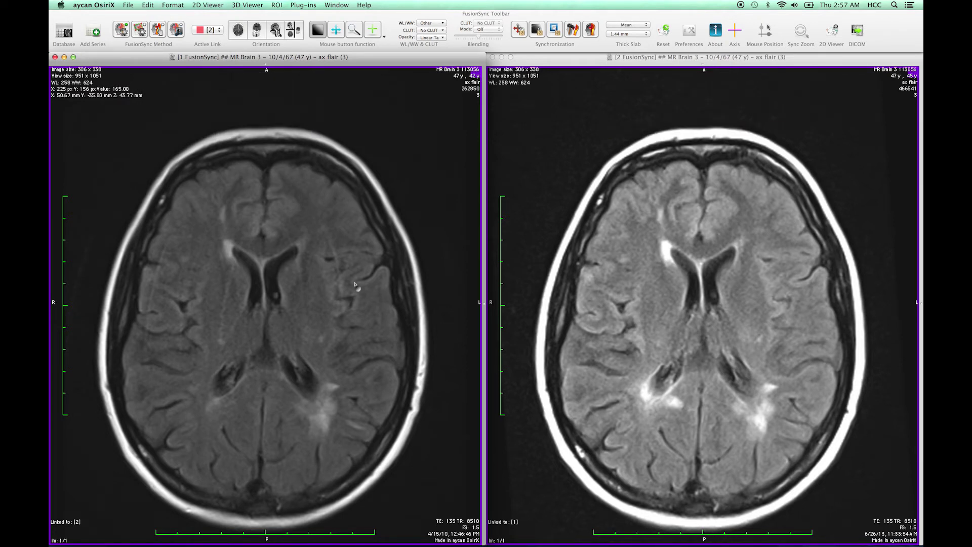
scroll(345, 280, "down", 10)
scroll(342, 277, "up", 10)
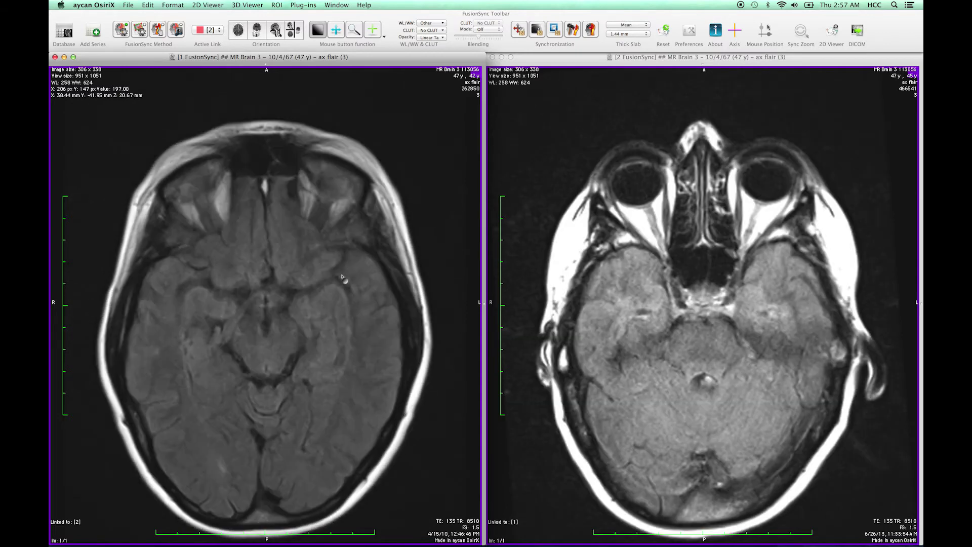
Switch both linked studies to coronal orientation and page through the slices
left_click(256, 32)
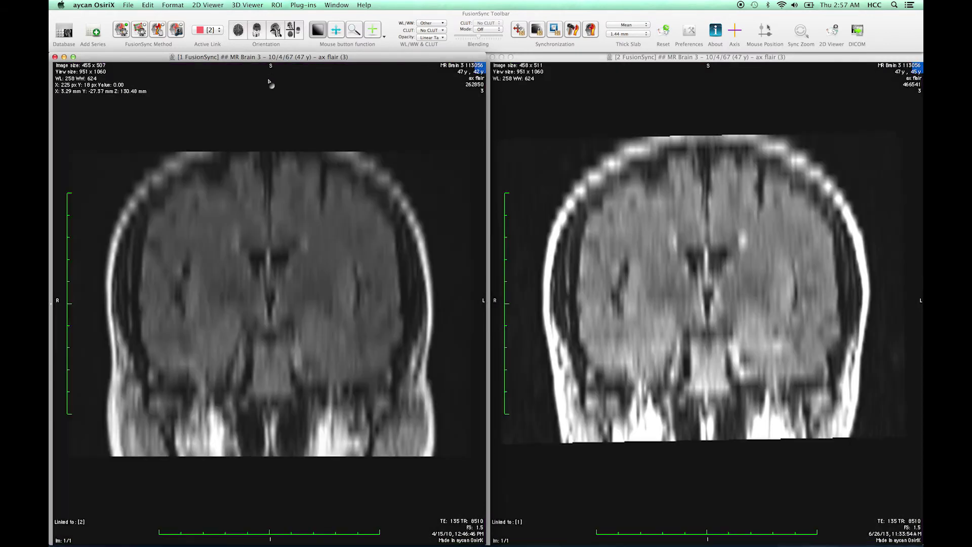
left_click(302, 265)
scroll(301, 264, "down", 5)
scroll(301, 264, "down", 2)
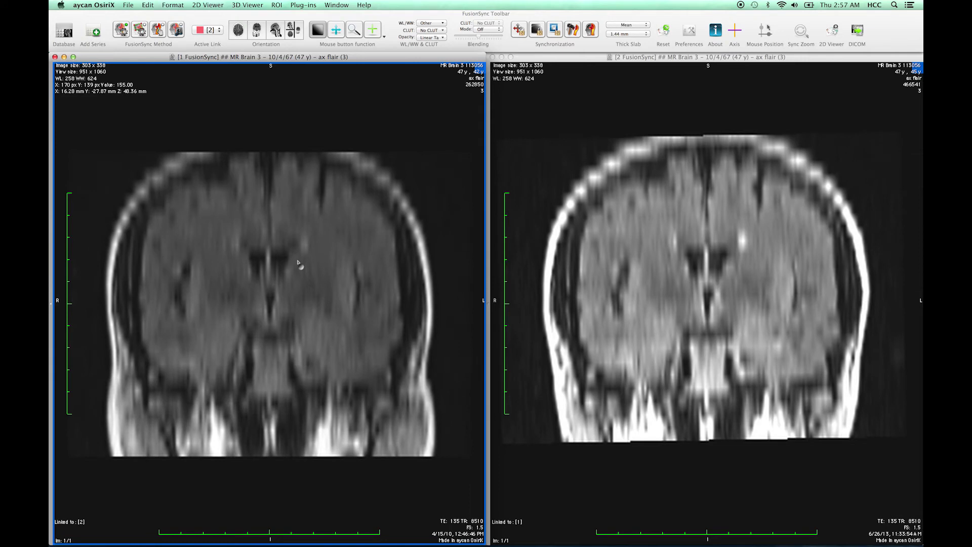
Show the three-plane MPR layout, tilt the reslice axes obliquely, and enlarge the axial pane
left_click(296, 31)
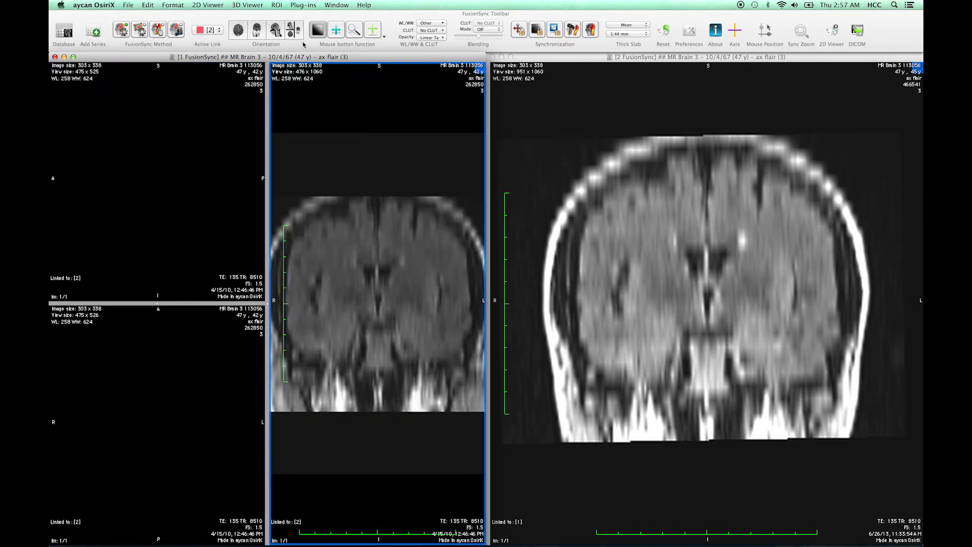
mouse_move(377, 306)
left_mouse_down()
mouse_move(375, 257)
mouse_move(378, 304)
left_mouse_up()
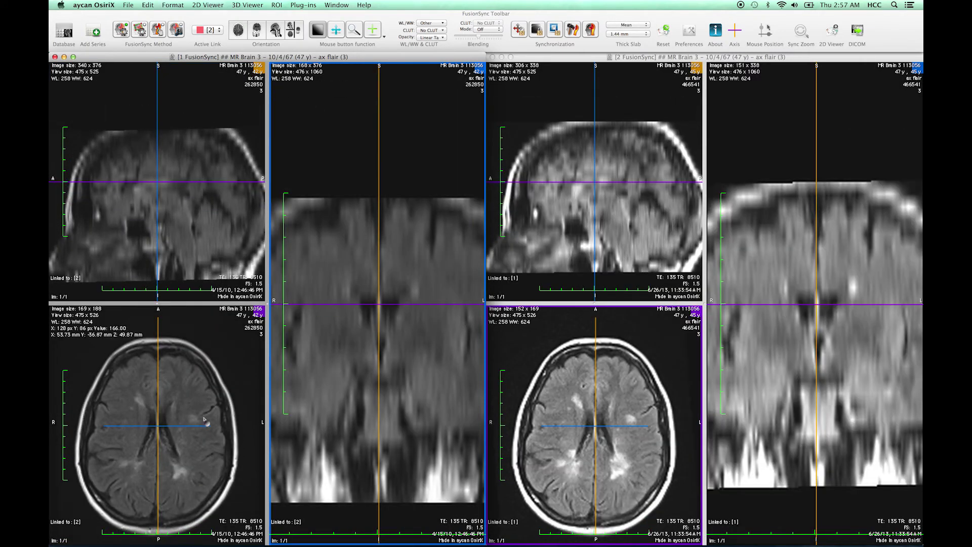
left_click_drag(171, 346, 200, 357)
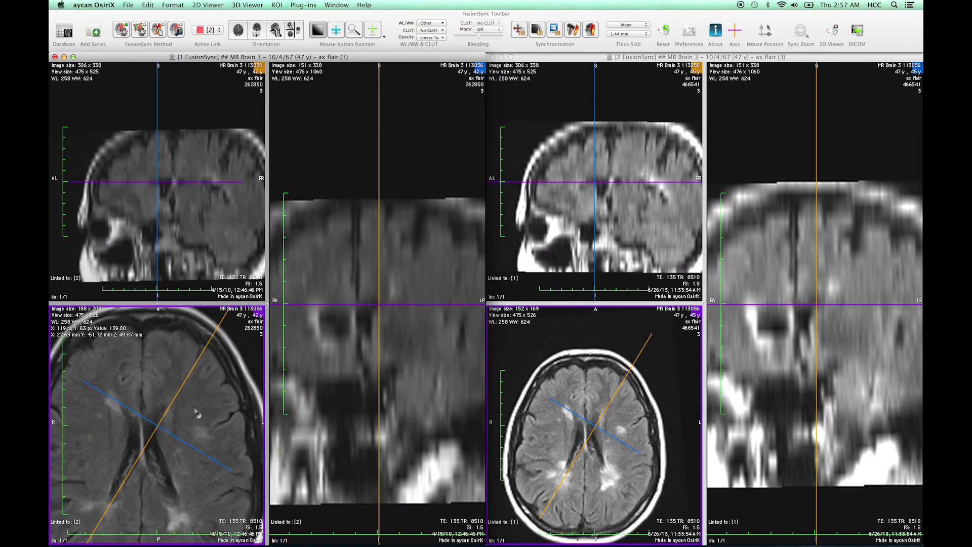
double_click(182, 439)
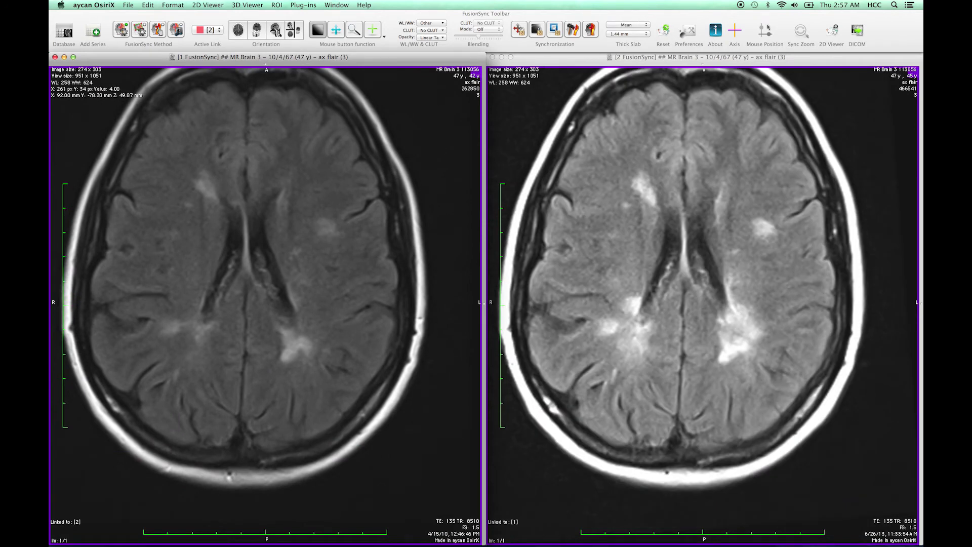
Reset both viewers to default display, then widen the window to WL 471/WW 1257
left_click(663, 31)
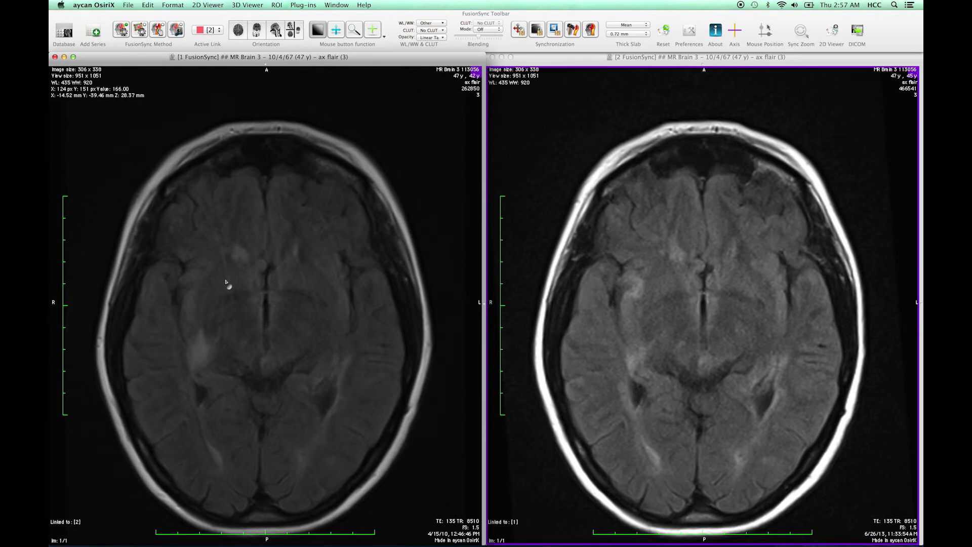
mouse_move(217, 272)
left_mouse_down()
mouse_move(208, 271)
mouse_move(253, 272)
mouse_move(237, 268)
left_mouse_up()
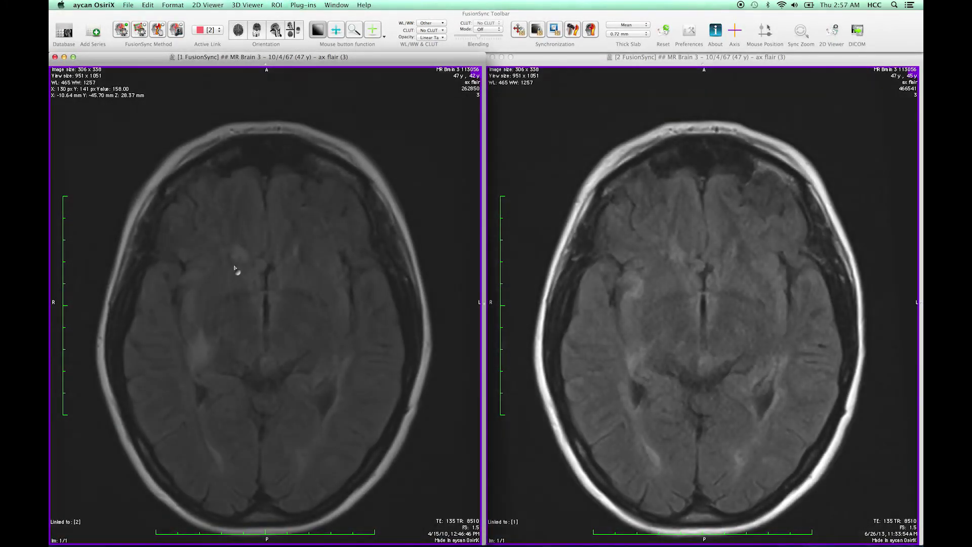
Preview the GEcolor lookup table, then return both images to No CLUT greyscale
left_click(425, 30)
left_click(430, 72)
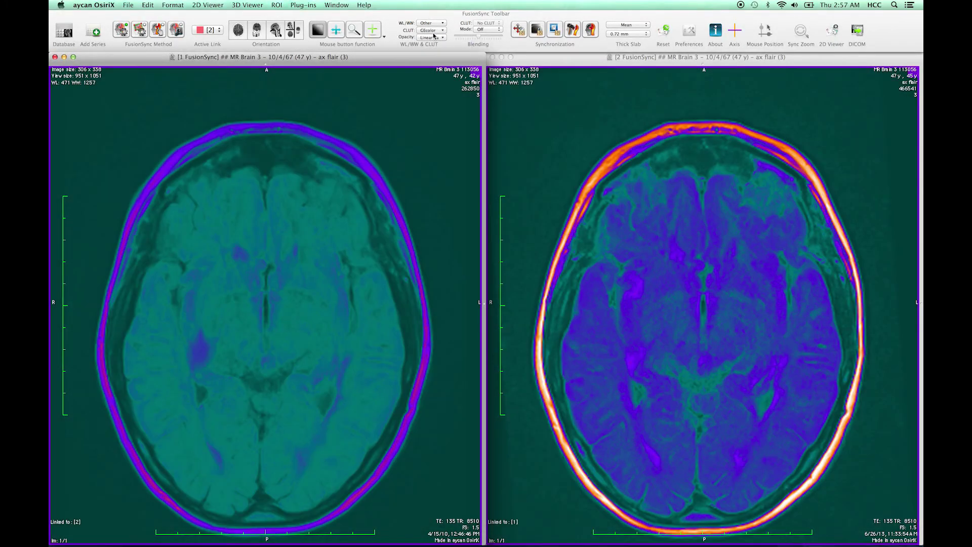
left_click(431, 30)
left_click(430, 25)
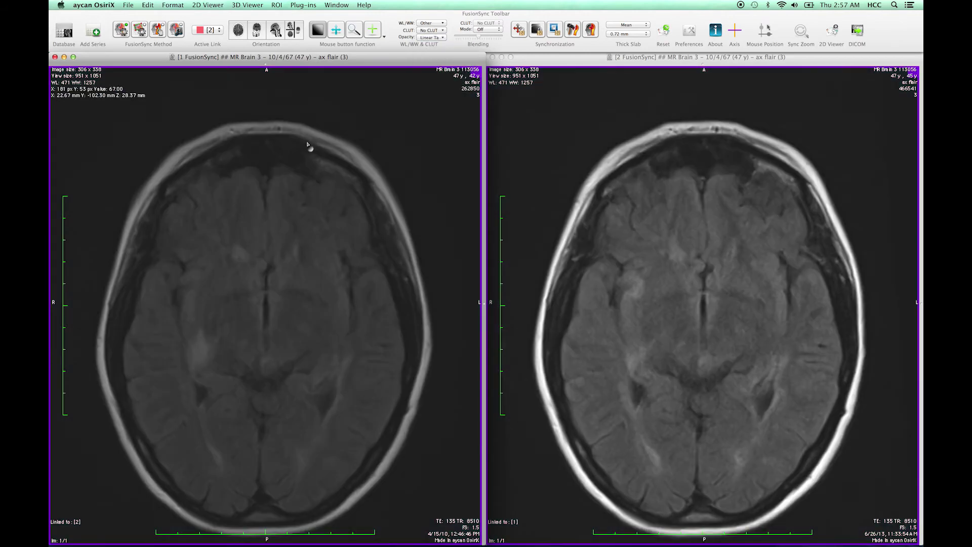
Preview a 25.00 mm thick slab, then set the slab thickness to 1.44 mm
left_click(628, 34)
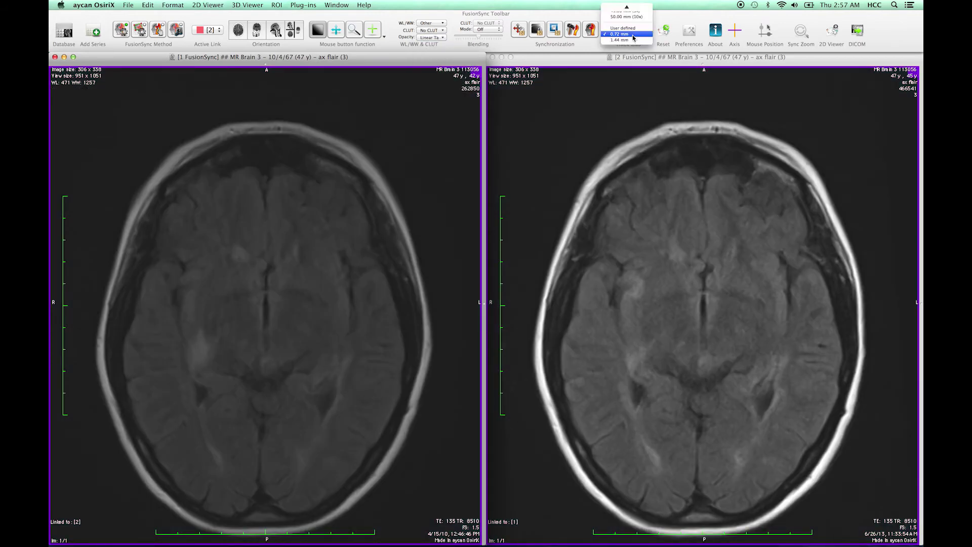
left_click(626, 46)
left_click(624, 33)
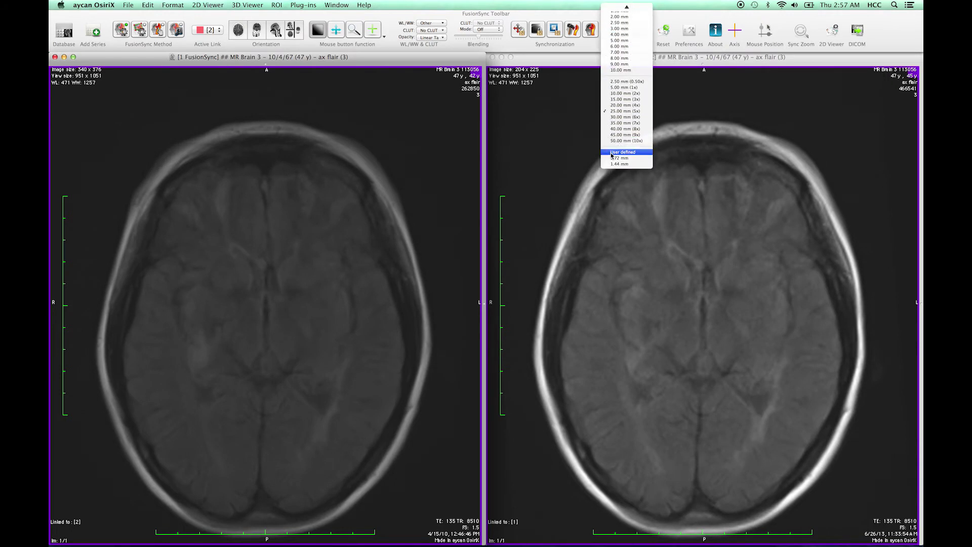
left_click(615, 165)
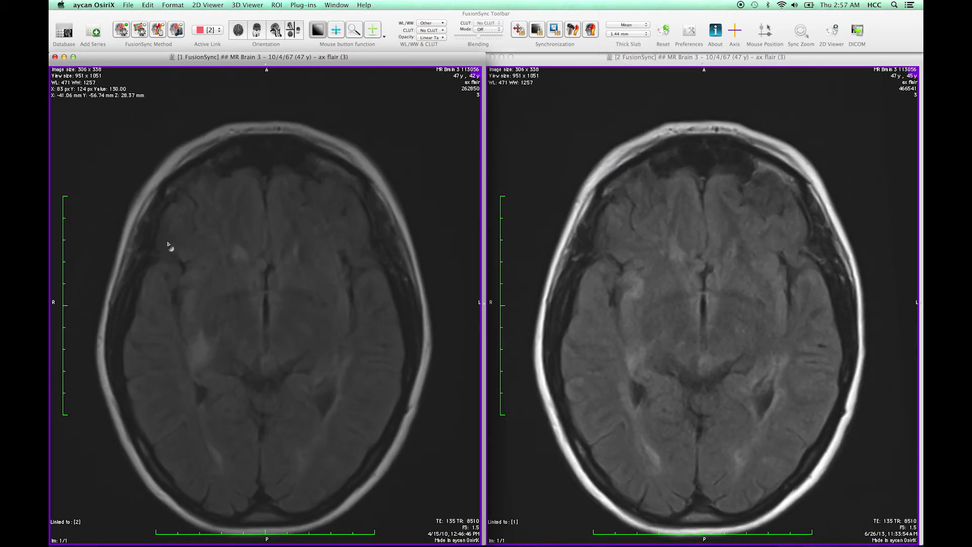
Page to the lateral-ventricle level, realign the second study to the first, and nudge both images down
scroll(306, 217, "up", 3)
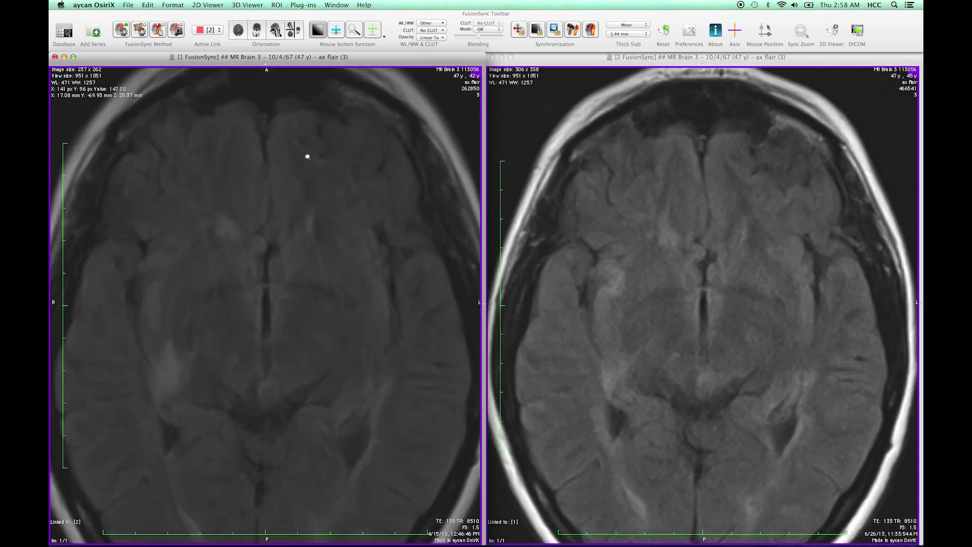
scroll(297, 230, "down", 3)
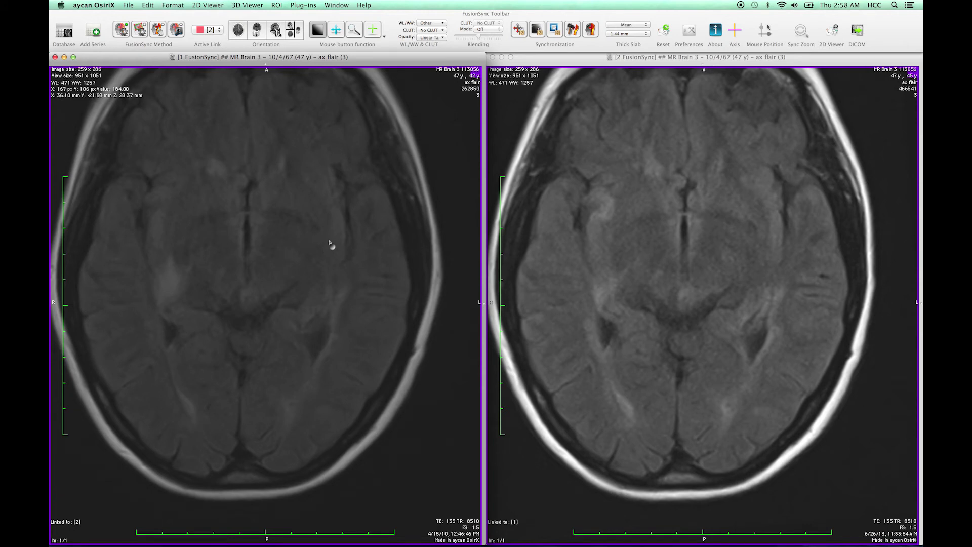
scroll(276, 168, "down", 5)
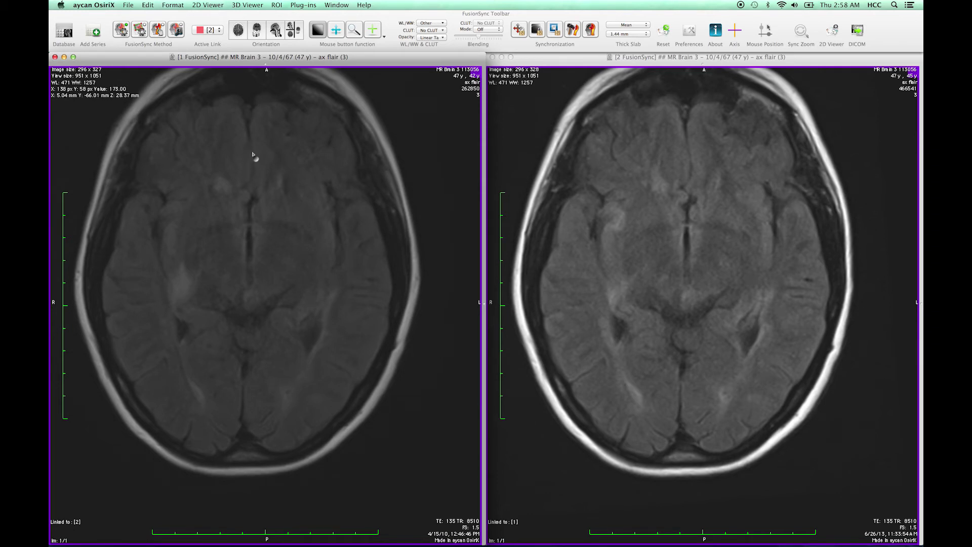
scroll(254, 156, "up", 3)
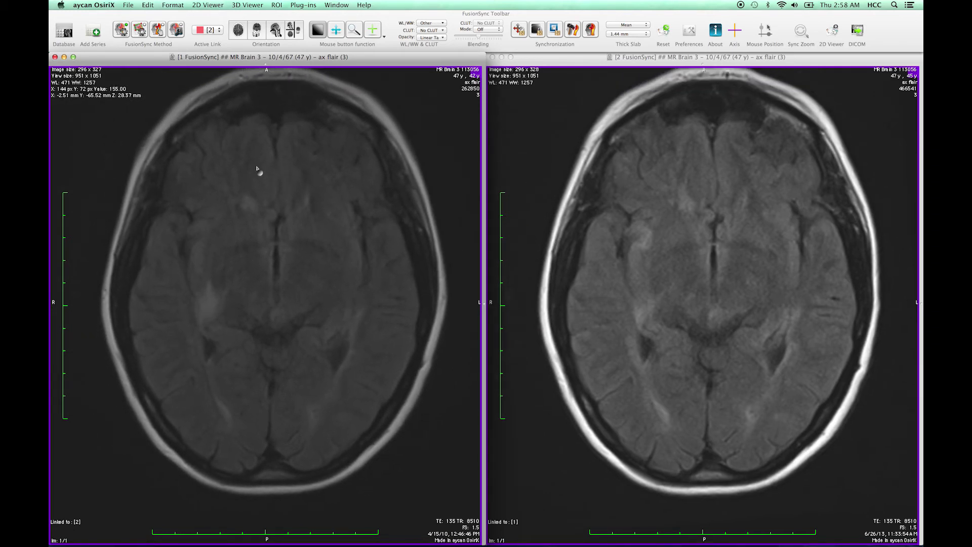
left_click(177, 31)
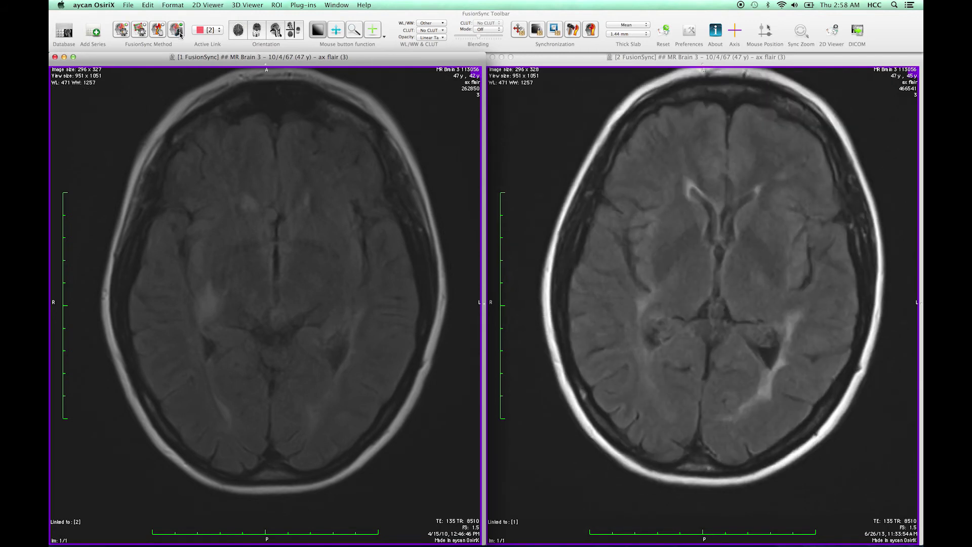
left_click_drag(261, 184, 258, 201)
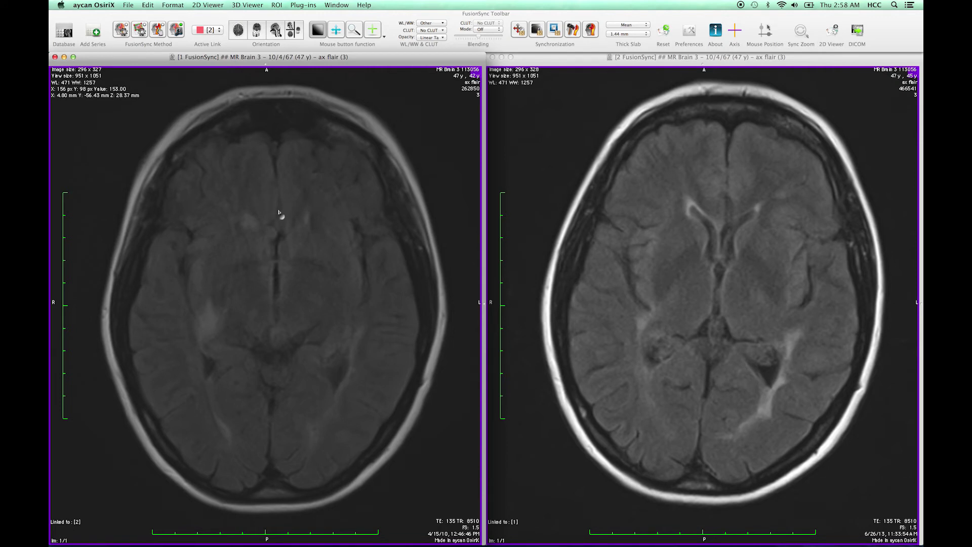
Enable blending on the left image to overlay the second FLAIR study in PET colours
right_click(245, 224)
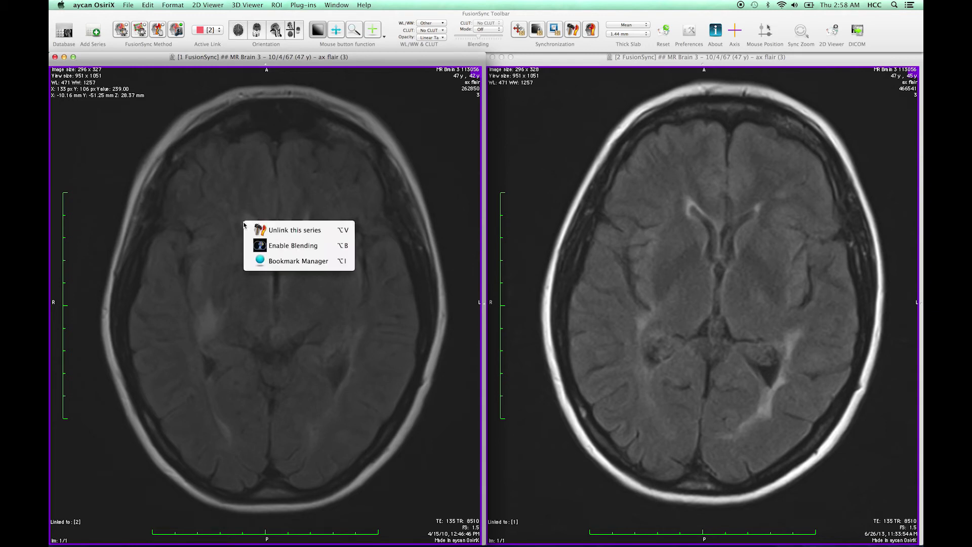
left_click(286, 250)
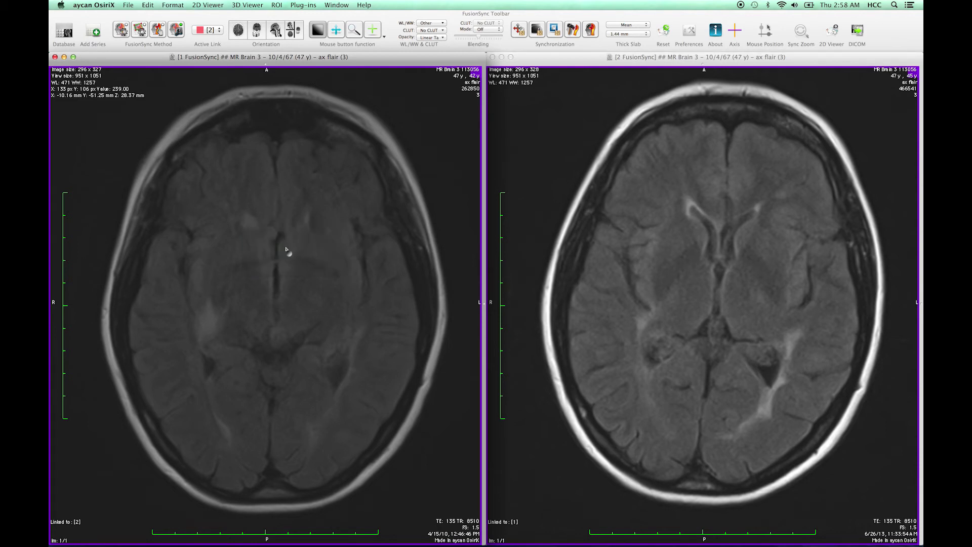
scroll(286, 249, "down", 5)
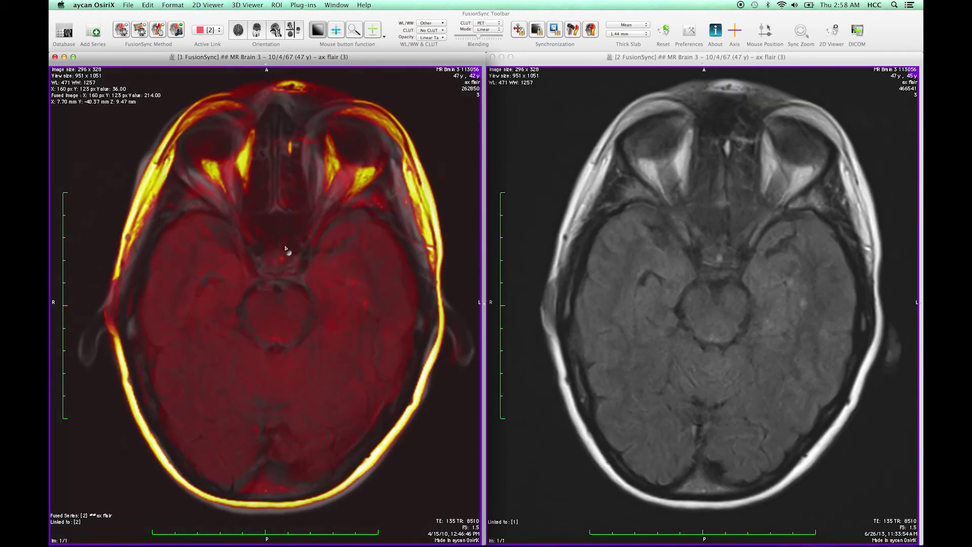
scroll(286, 249, "up", 8)
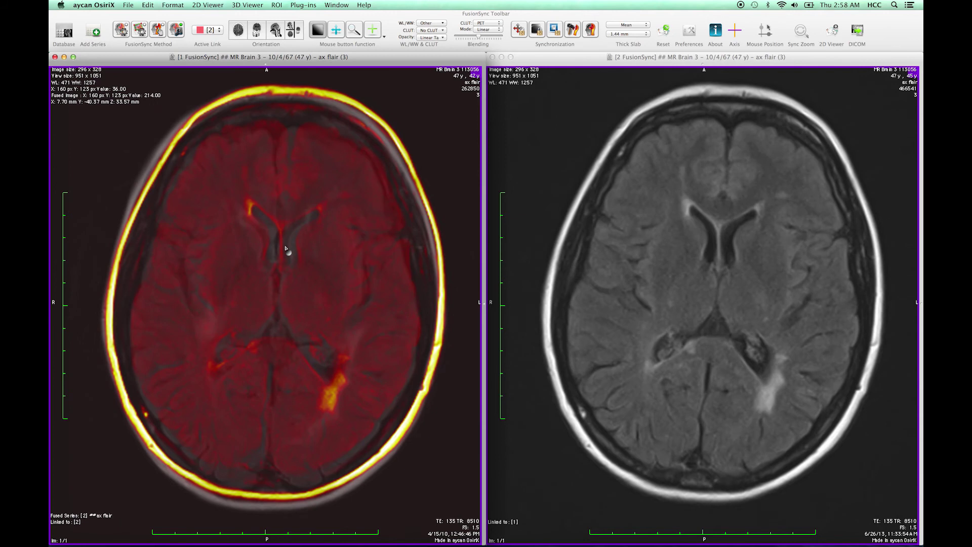
scroll(286, 249, "up", 2)
scroll(282, 248, "down", 4)
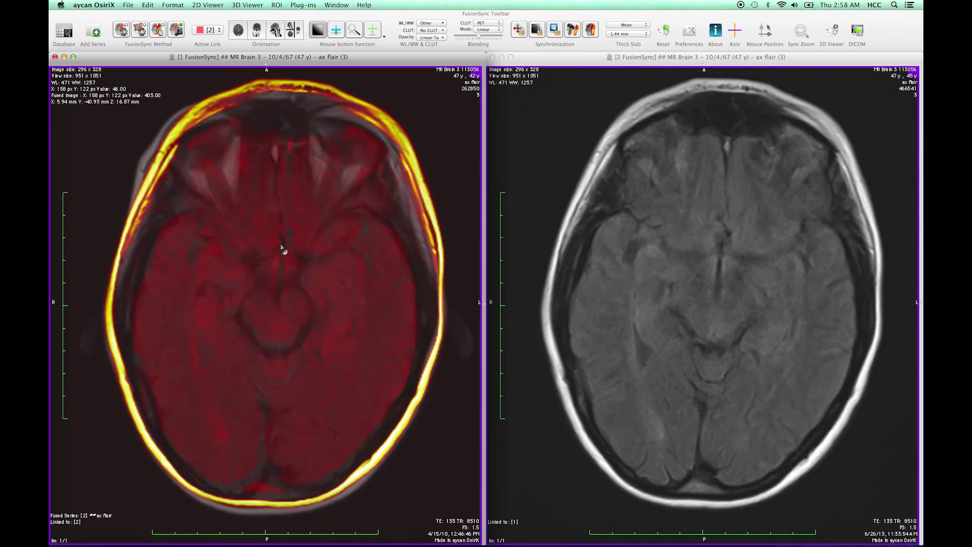
scroll(285, 249, "up", 3)
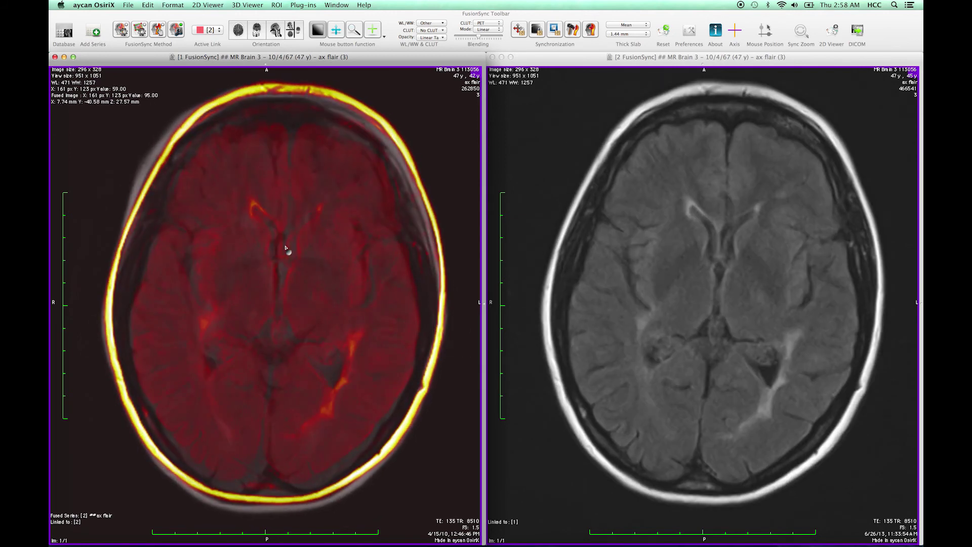
Auto-register the fused studies with the first FusionSync method and adjust the blending opacity
left_click(120, 31)
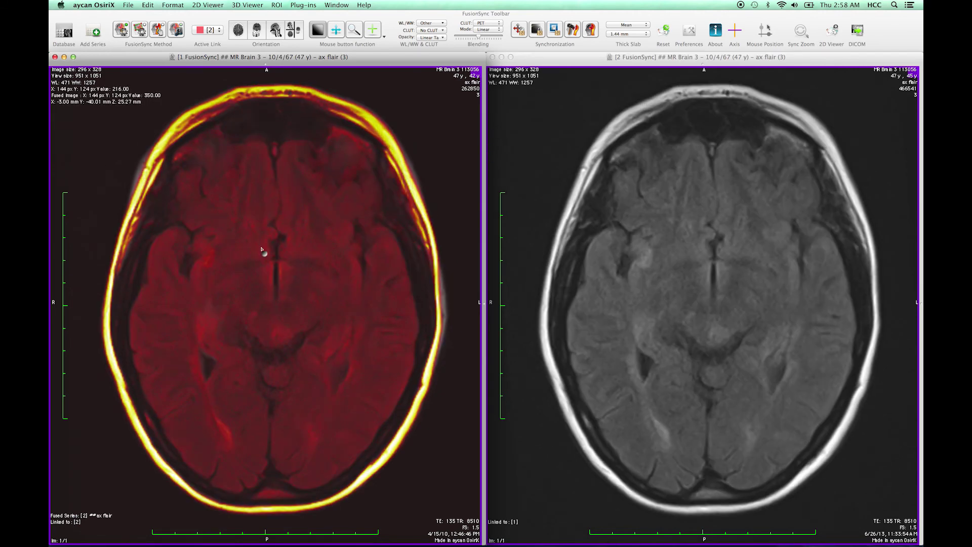
scroll(262, 249, "down", 3)
scroll(262, 250, "up", 5)
scroll(262, 251, "up", 3)
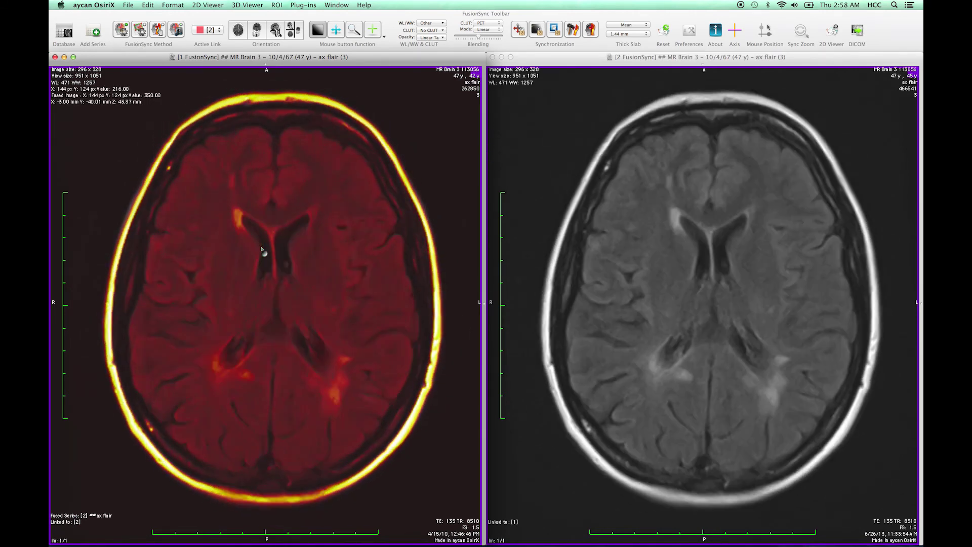
scroll(272, 252, "down", 3)
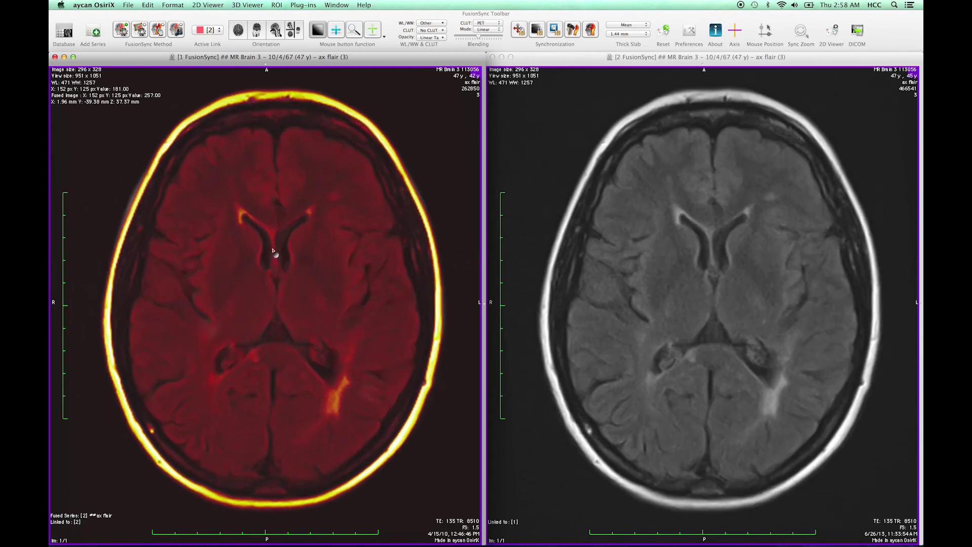
mouse_move(478, 37)
left_mouse_down()
mouse_move(455, 38)
mouse_move(493, 38)
mouse_move(478, 37)
left_mouse_up()
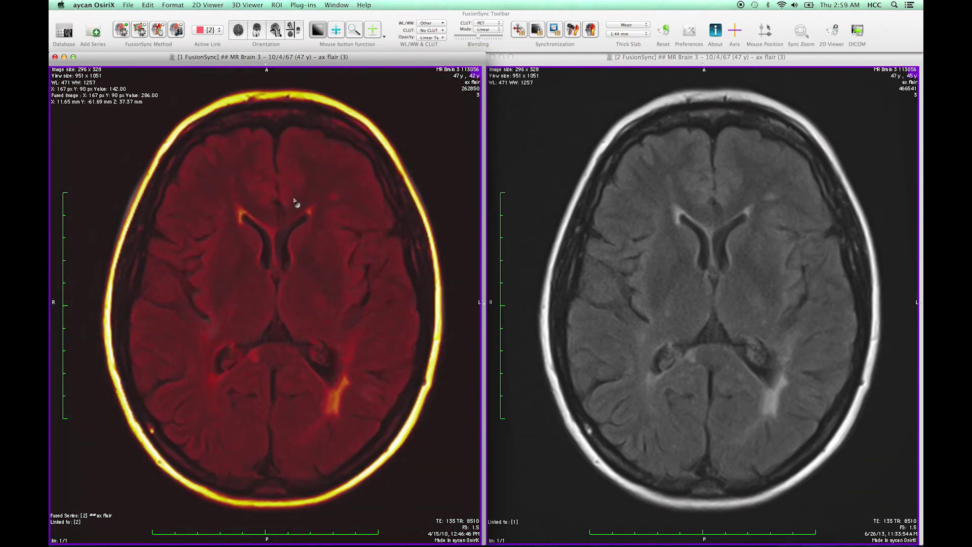
Turn off the colour blend, then add the first study's ax tse t2 and second study's ax 3d MPR km series to FusionSync
right_click(253, 181)
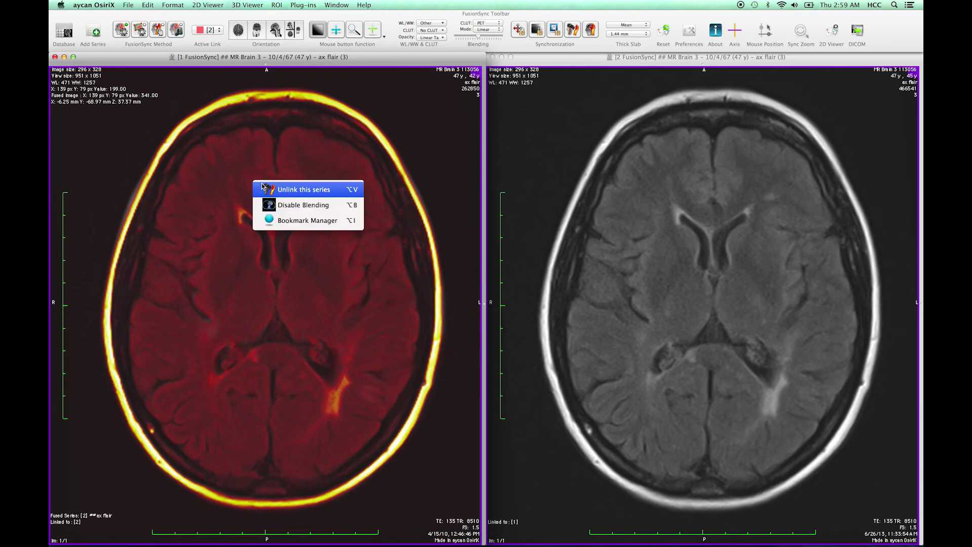
left_click(283, 205)
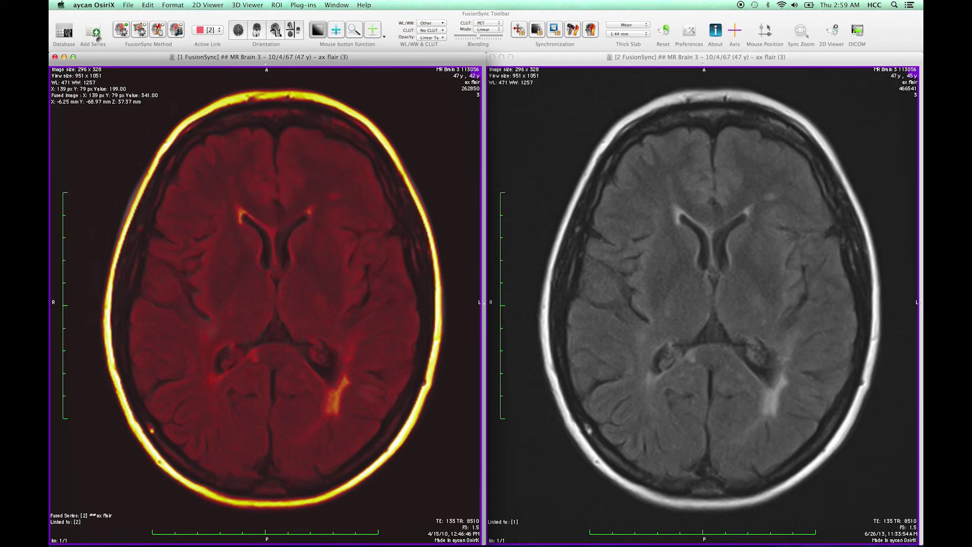
left_click(95, 34)
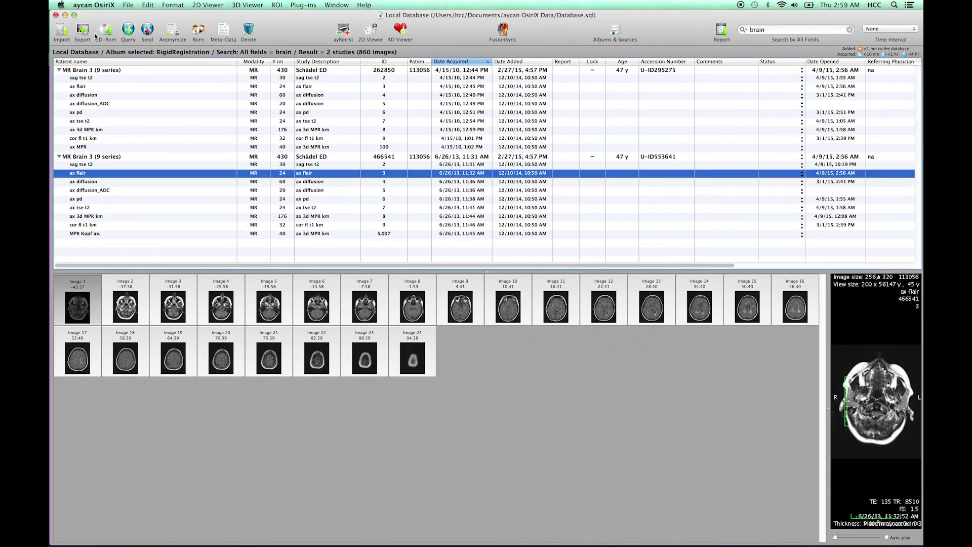
left_click(85, 121)
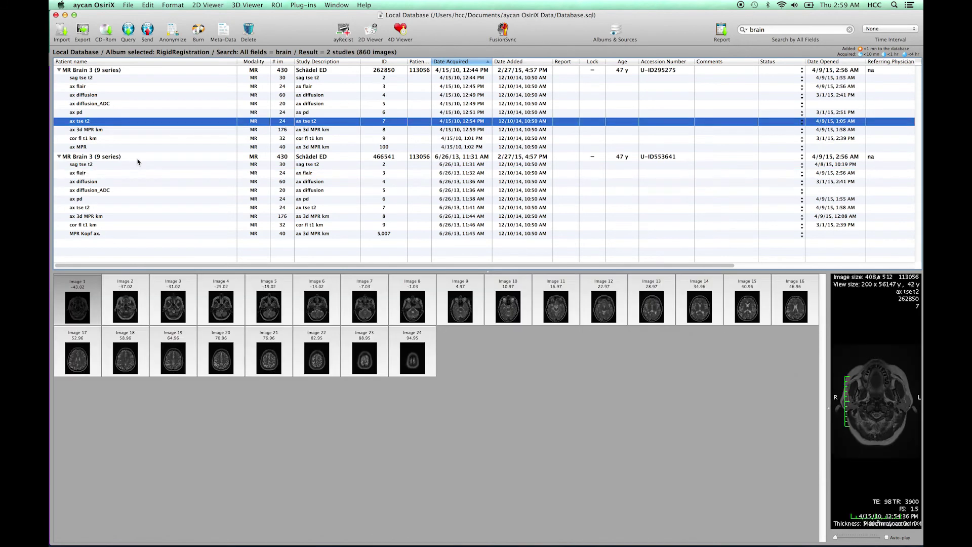
left_click(85, 216, "super")
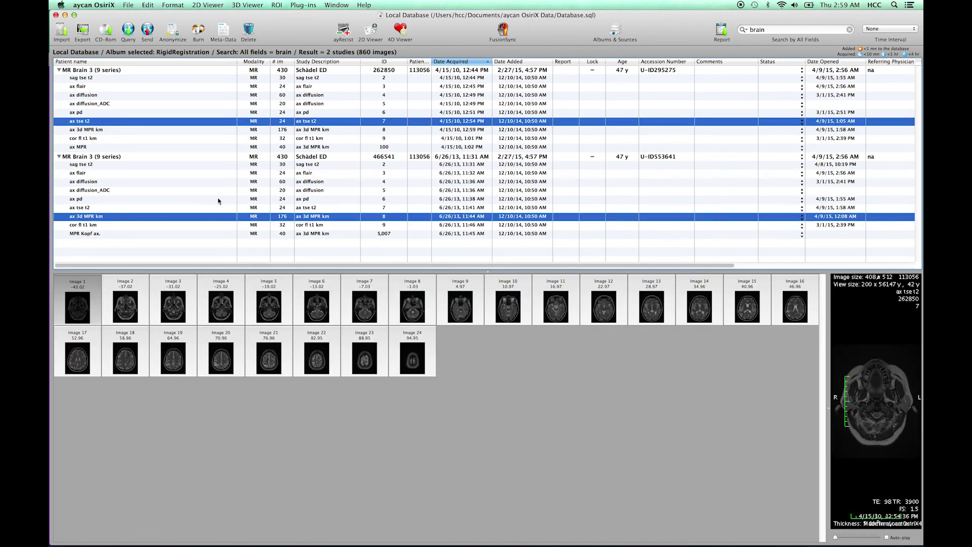
left_click(506, 30)
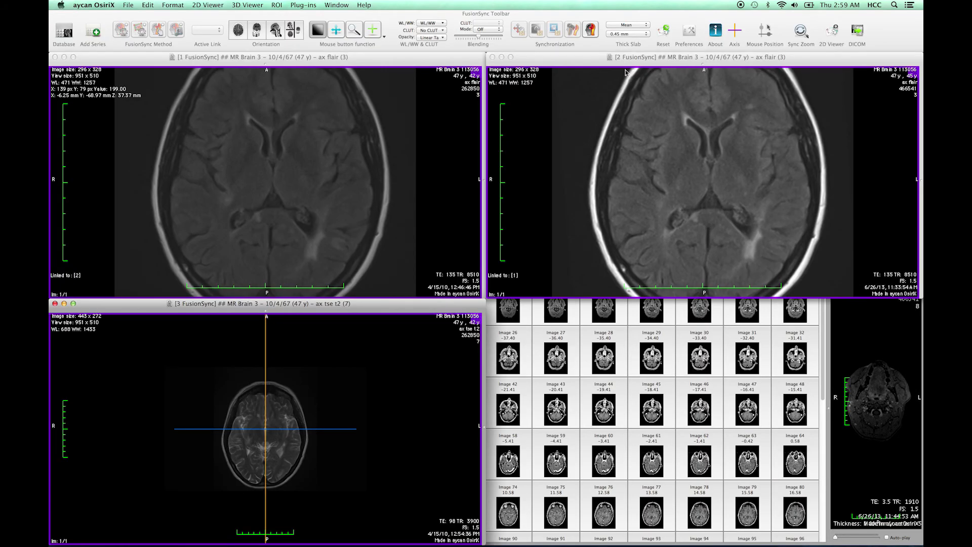
Synchronize all four series and scroll through the linked slices
left_click(590, 31)
left_click(511, 184)
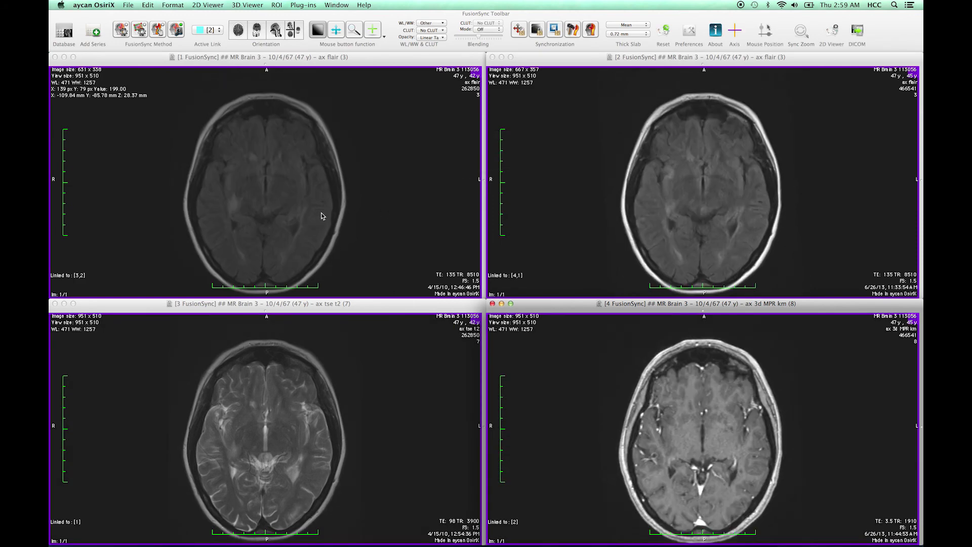
scroll(308, 184, "down", 10)
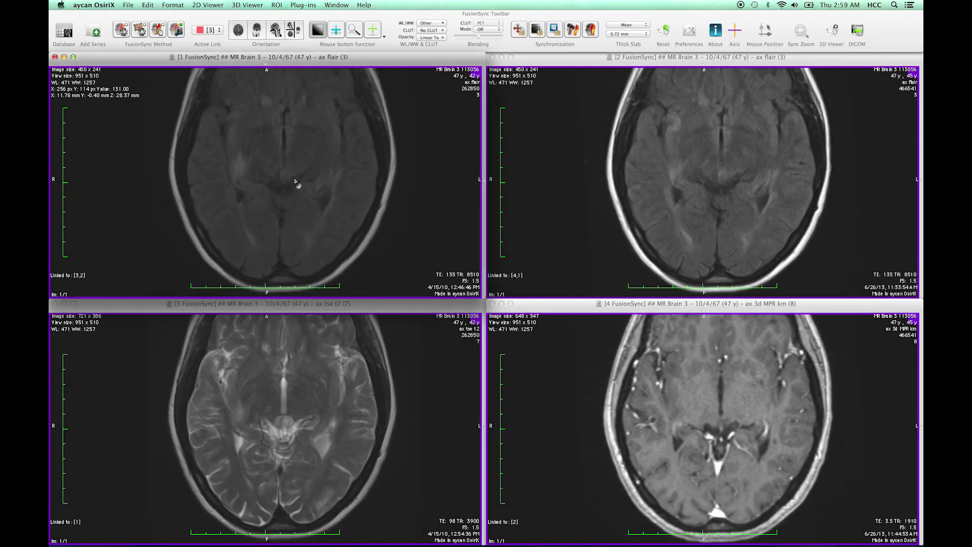
scroll(296, 177, "down", 10)
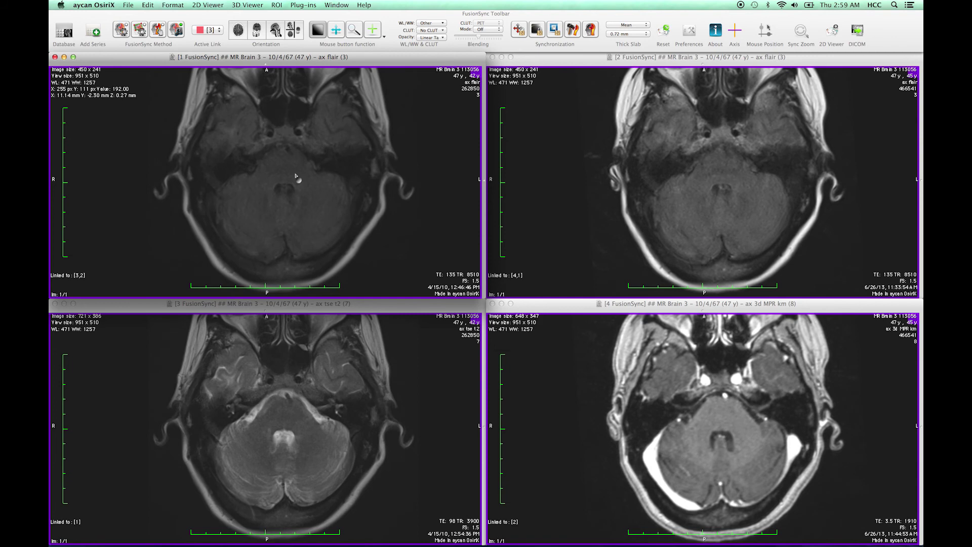
View all four series as coronal, then sagittal, then back to axial reformats
left_click(257, 30)
left_click(711, 373)
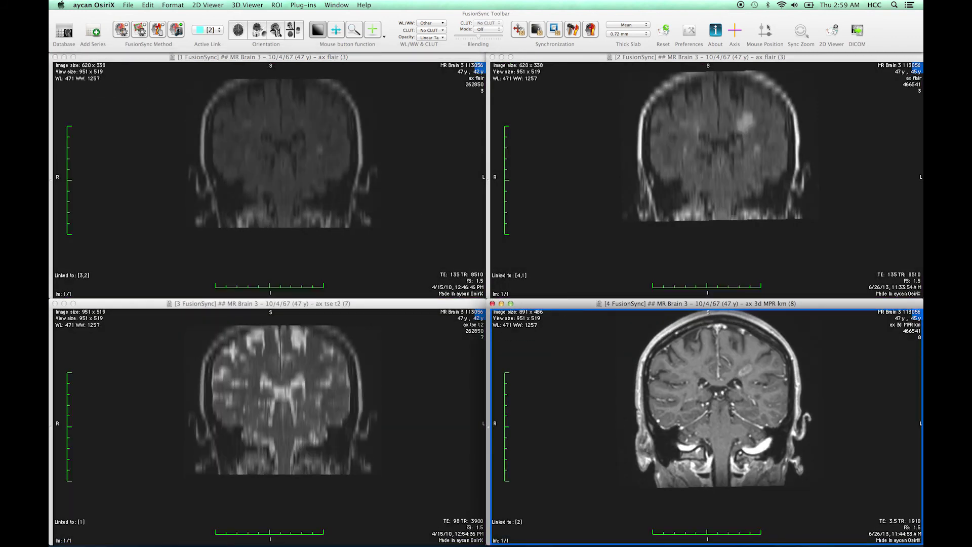
left_click(275, 30)
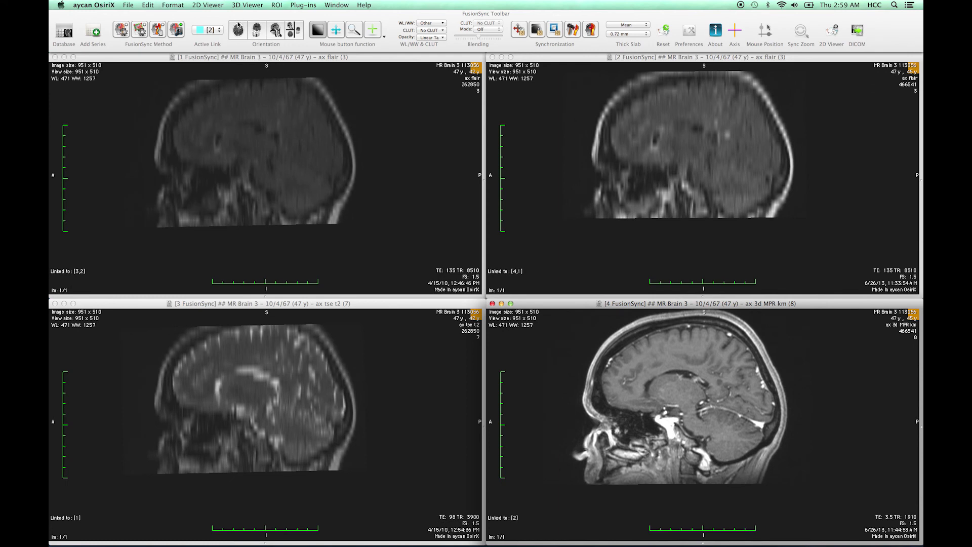
left_click(238, 31)
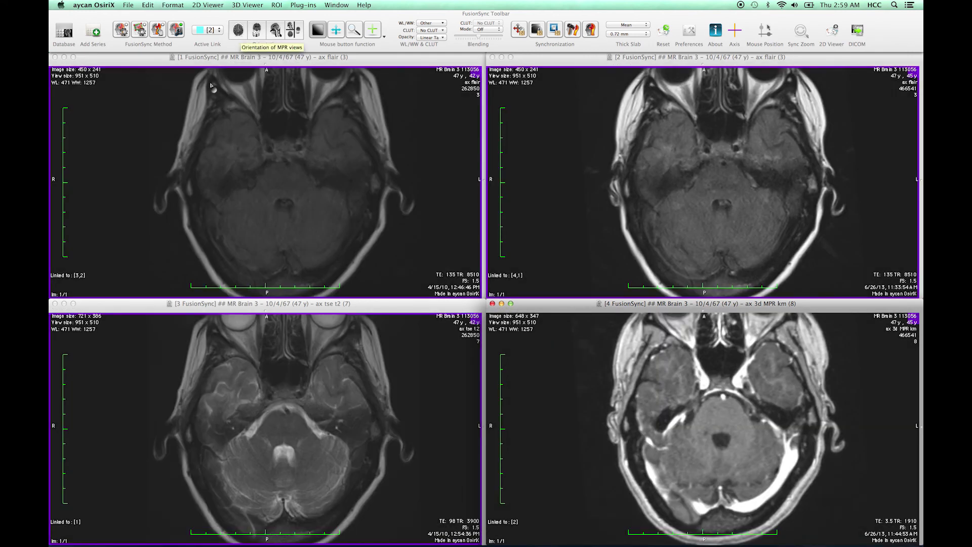